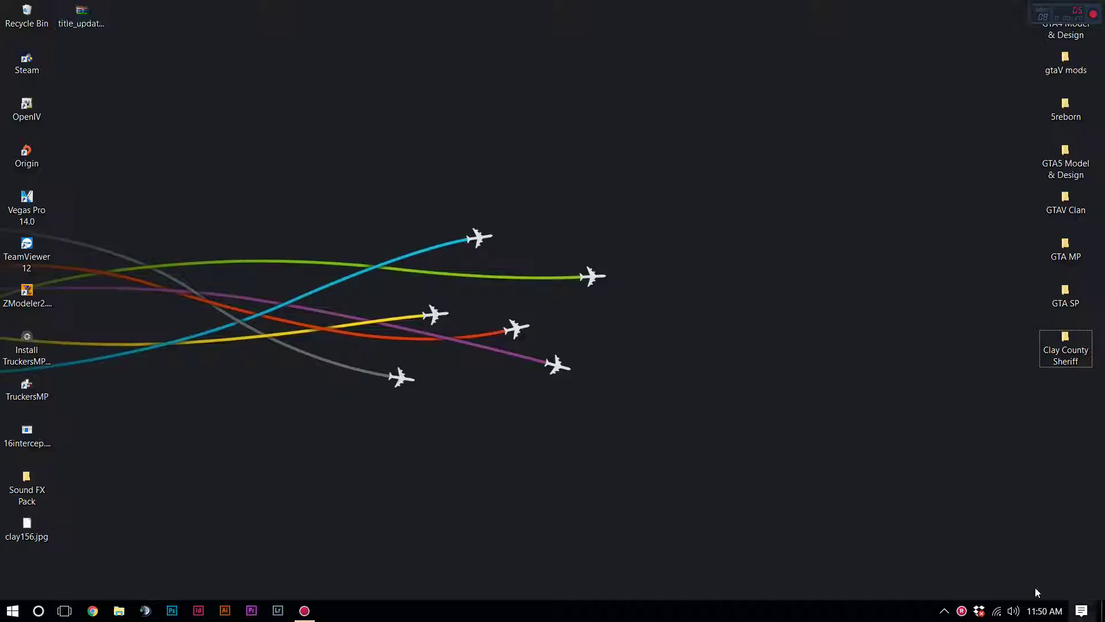
Open title_update_7_EN.zip in WinRAR, dismiss the notifier, and reposition the archive window.
double_click(73, 13)
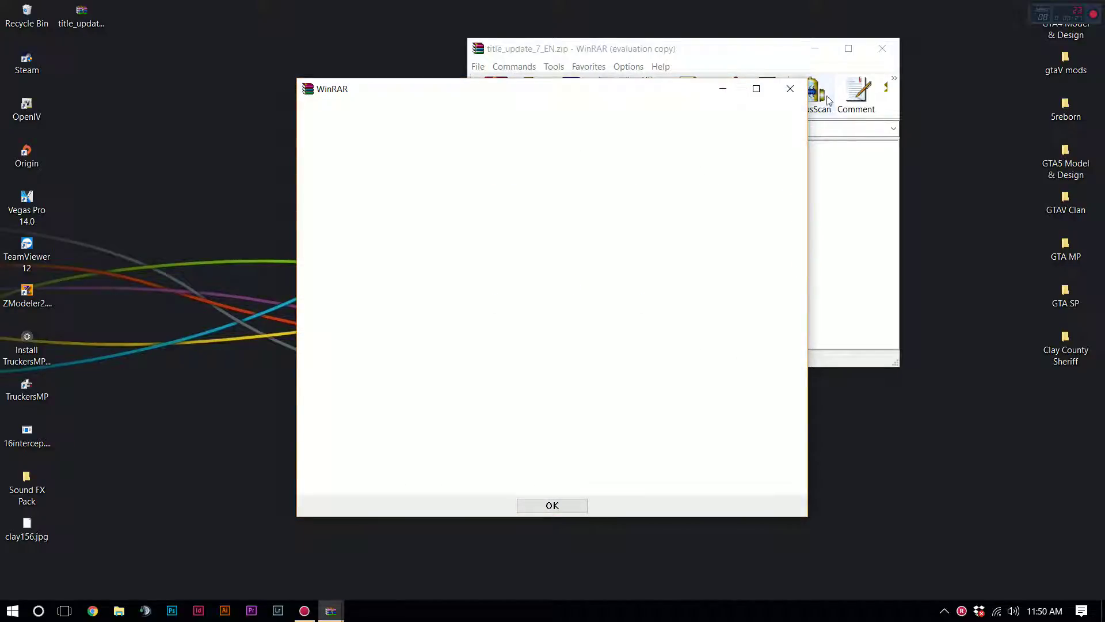
left_click(801, 90)
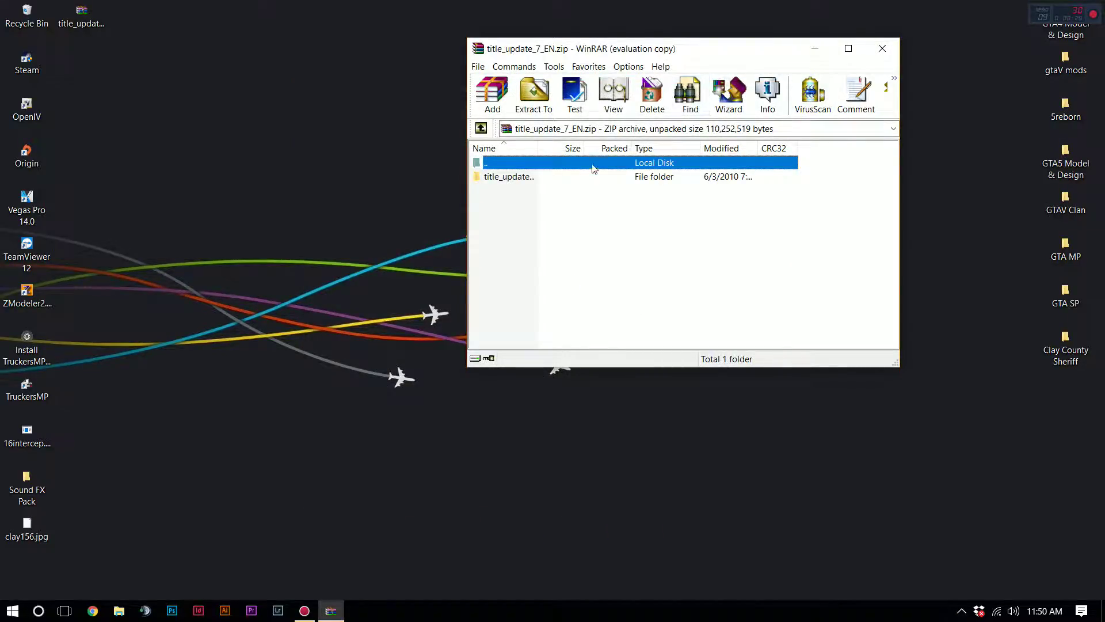
left_click_drag(718, 48, 714, 23)
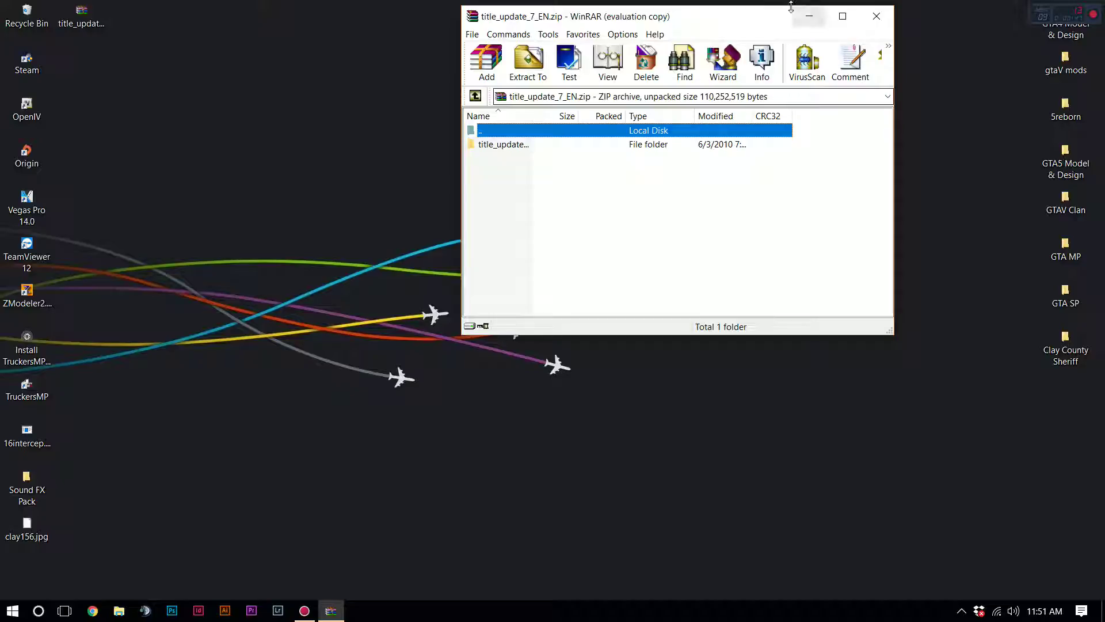
left_click_drag(730, 26, 807, 26)
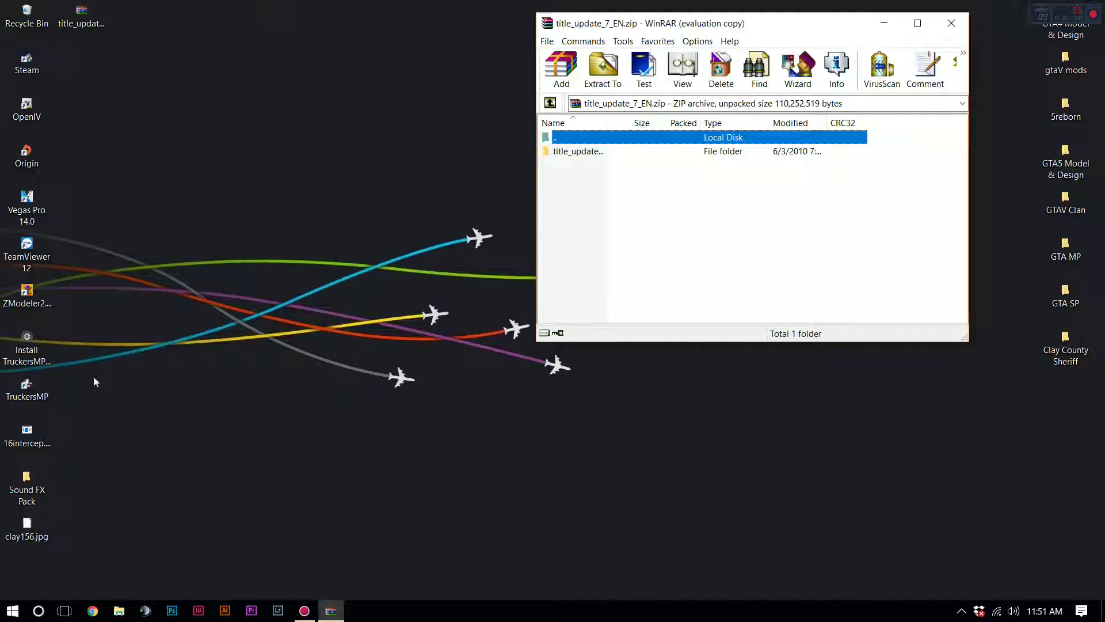
Open the GTA MP folder and arrange its window to locate GTAIV.exe.
left_click(1079, 257)
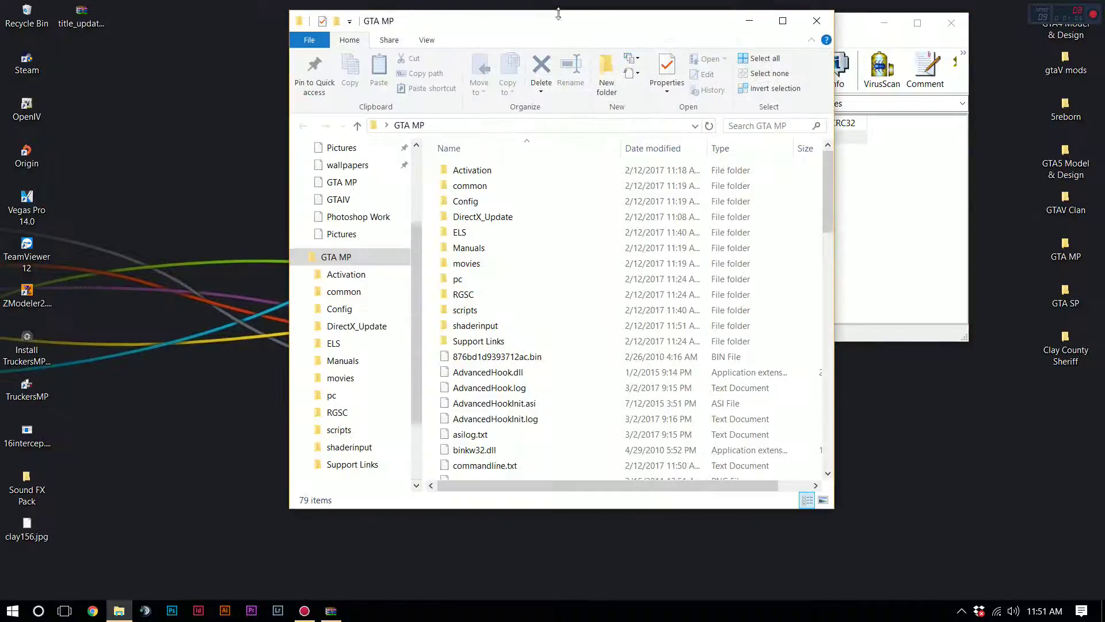
left_click_drag(773, 20, 574, 28)
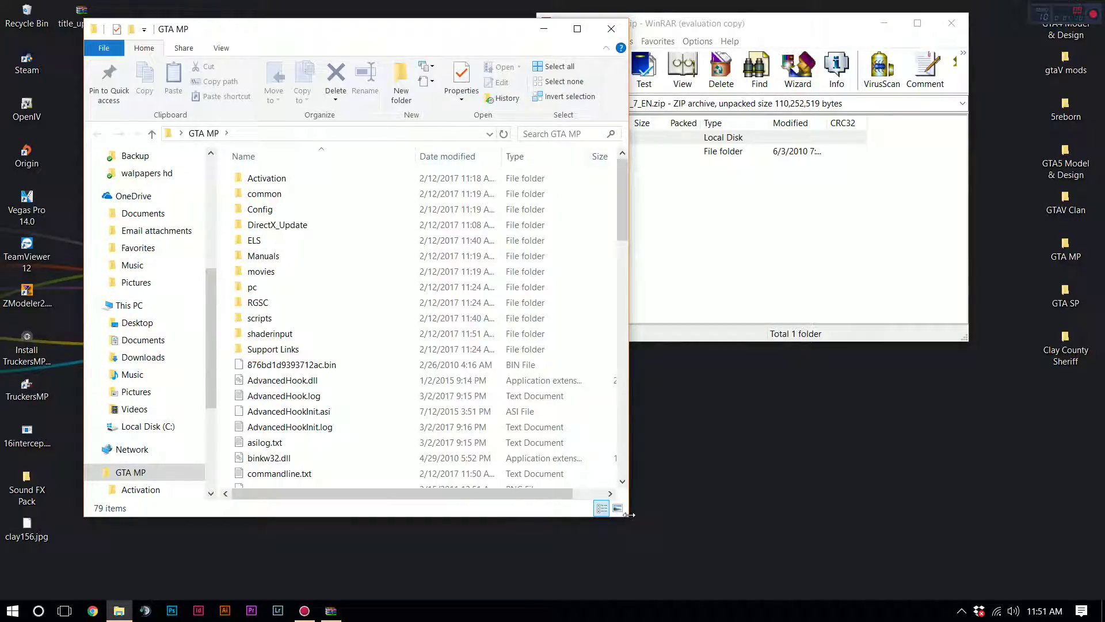
left_click_drag(629, 517, 534, 428)
scroll(353, 270, "down", 6)
scroll(353, 269, "down", 5)
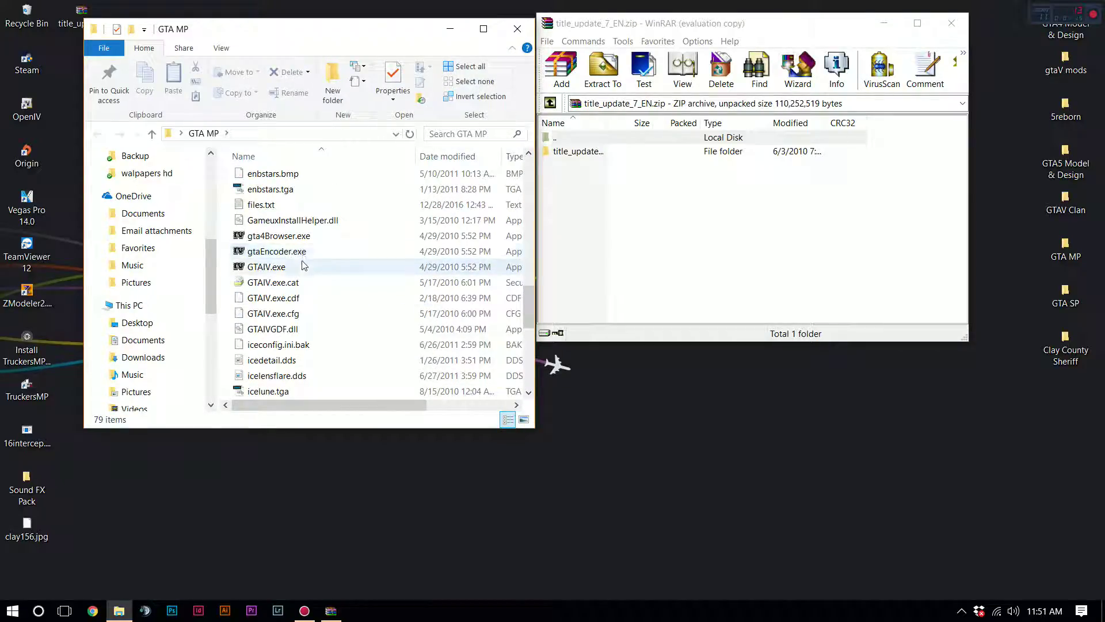
Check that GTAIV.exe's Details tab shows product version 1.0.7.0, then close Properties.
left_click(303, 269)
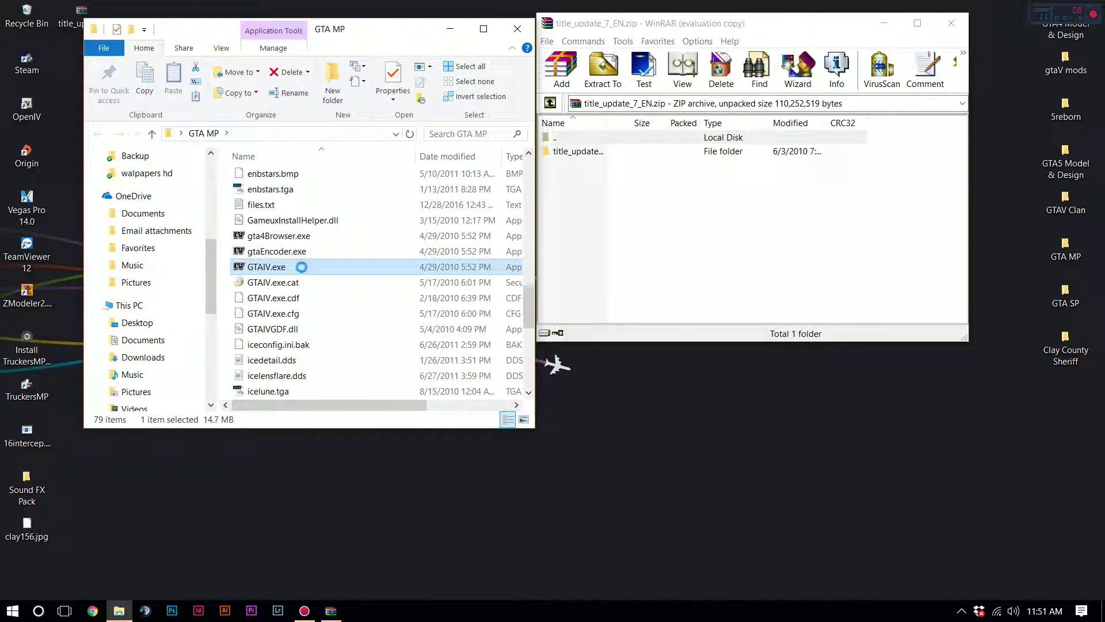
right_click(303, 270)
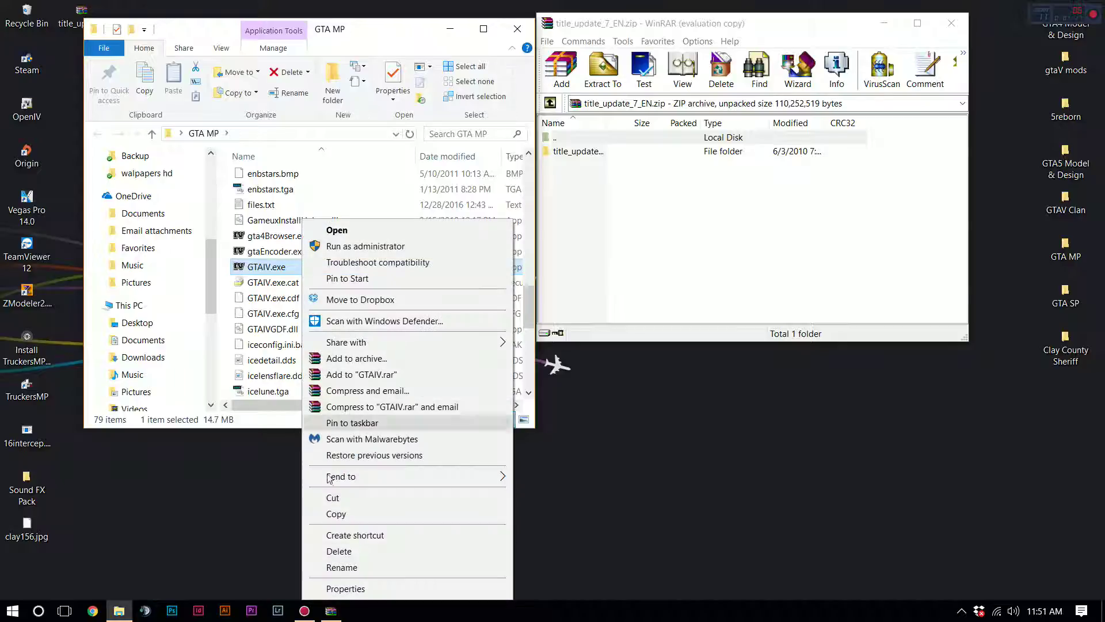
left_click(345, 590)
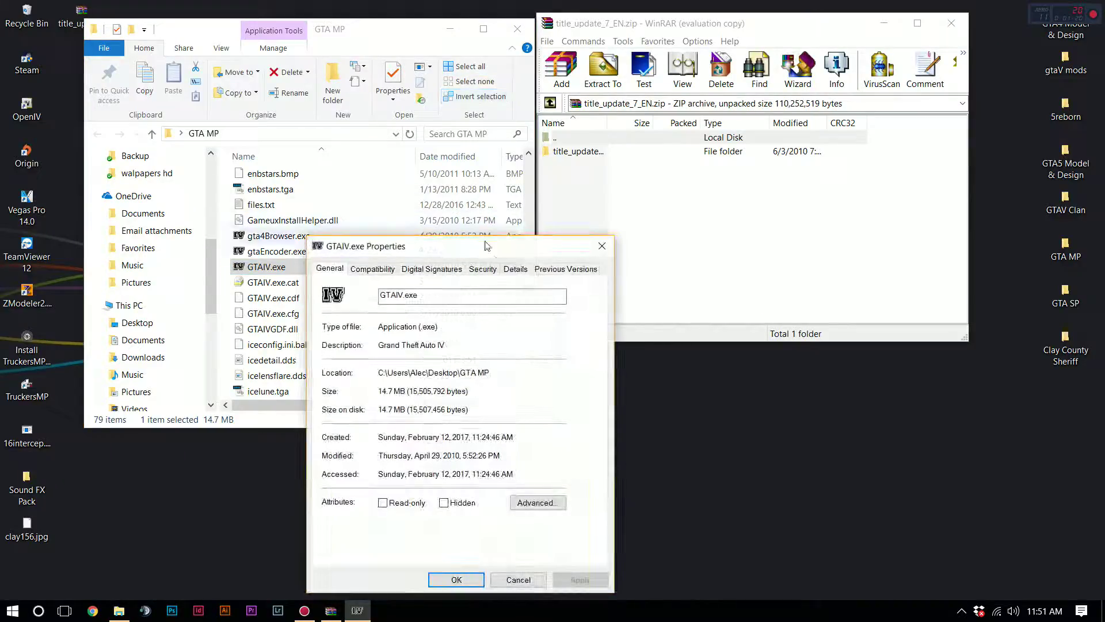
left_click_drag(513, 249, 518, 89)
left_click(520, 108)
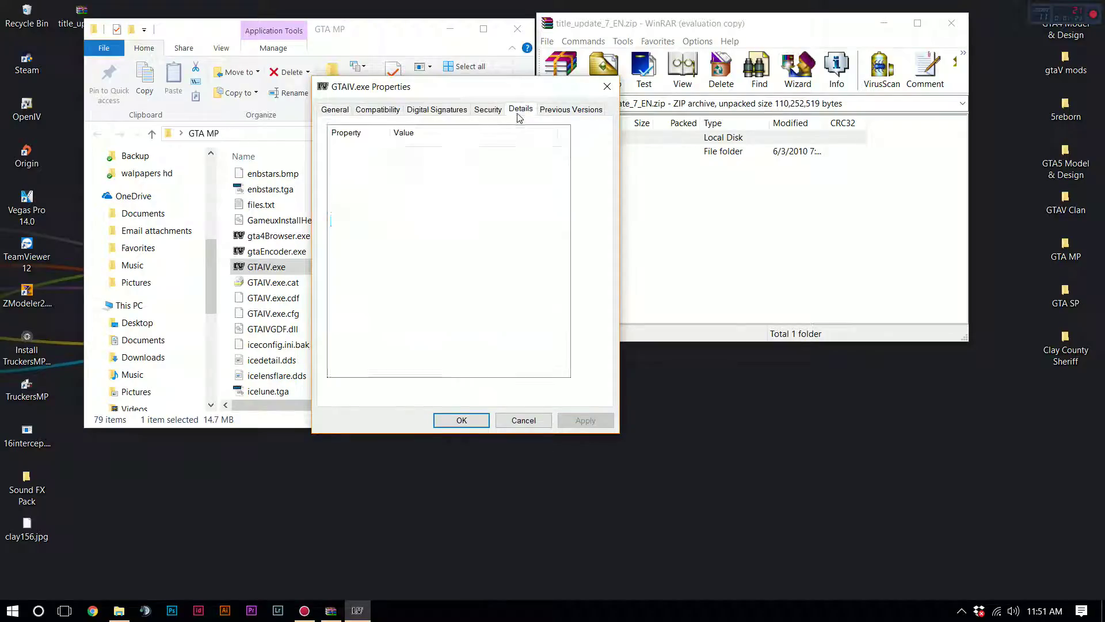
left_click(406, 210)
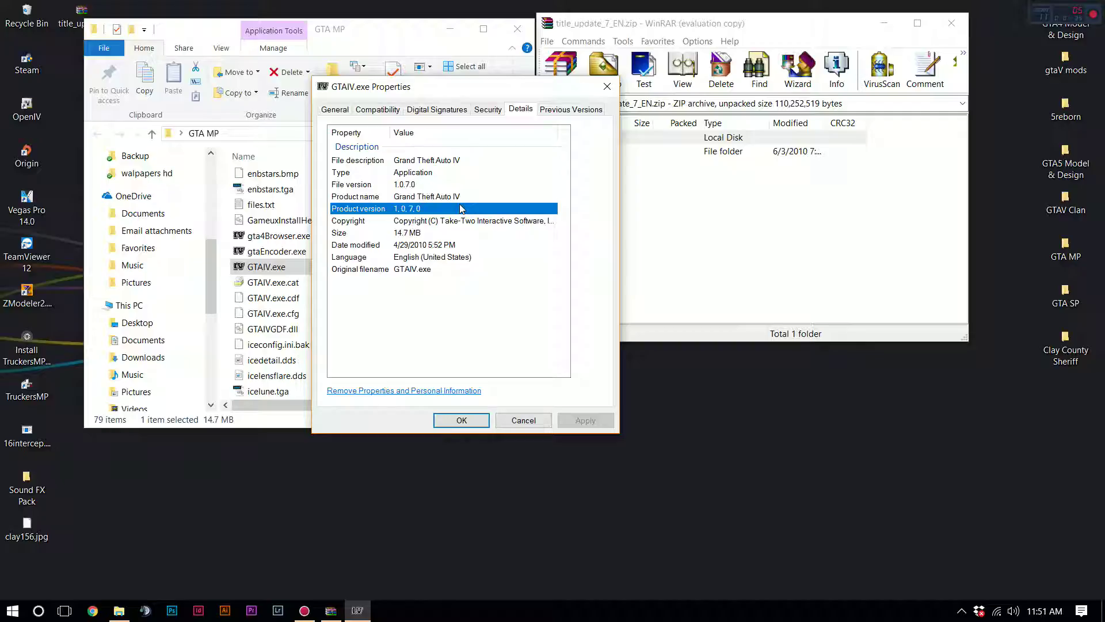
left_click(607, 86)
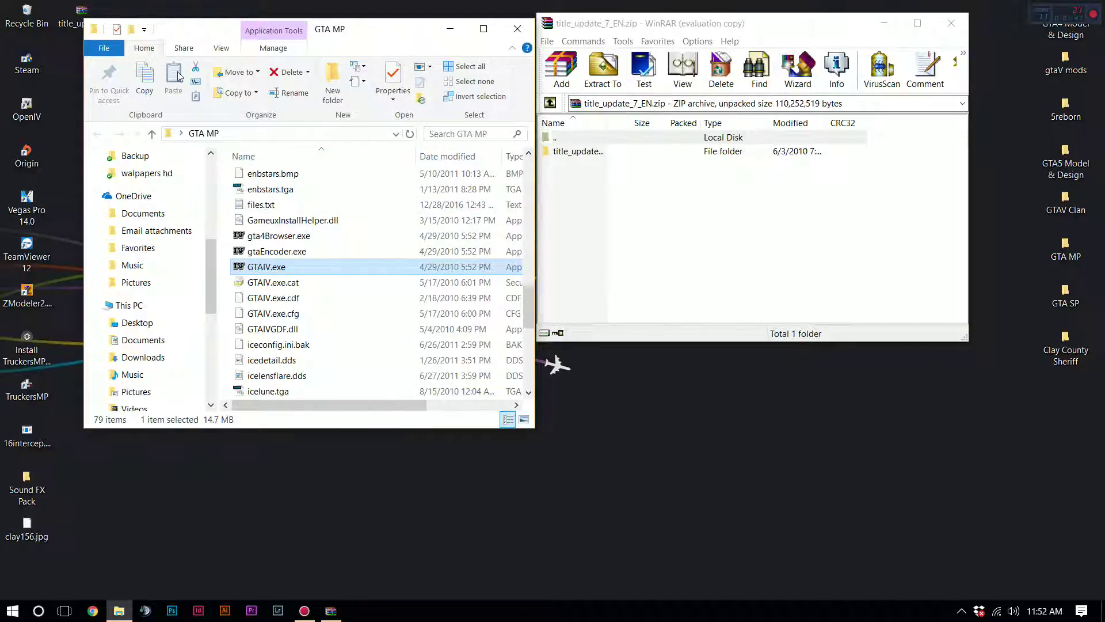
Close the GTA MP folder window and start a new File Explorer window from the taskbar.
left_click_drag(360, 29, 352, 23)
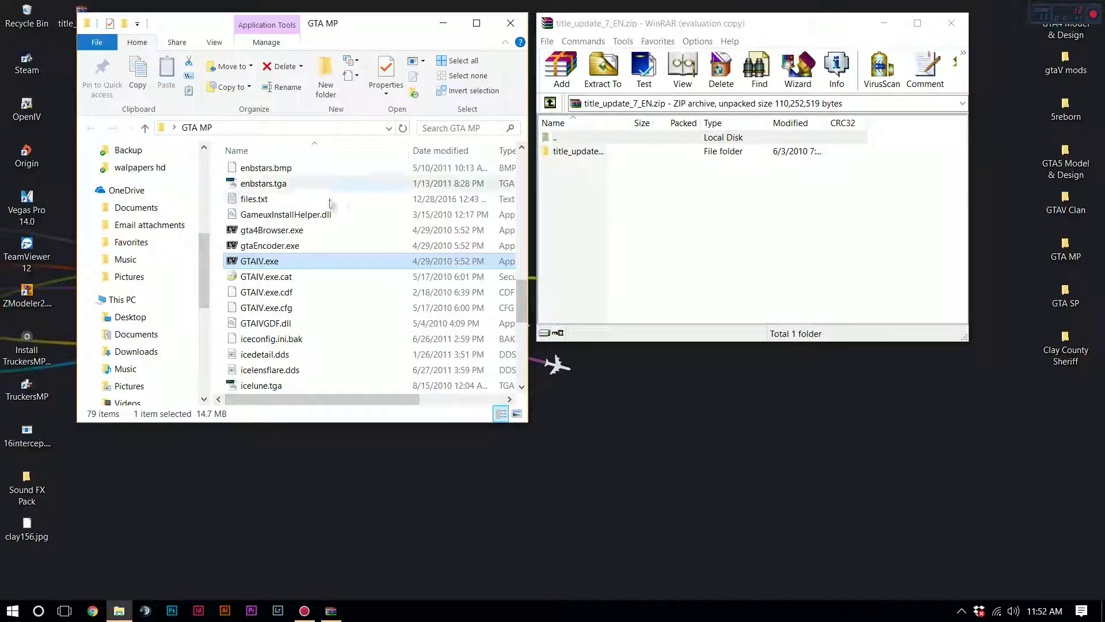
left_click(501, 27)
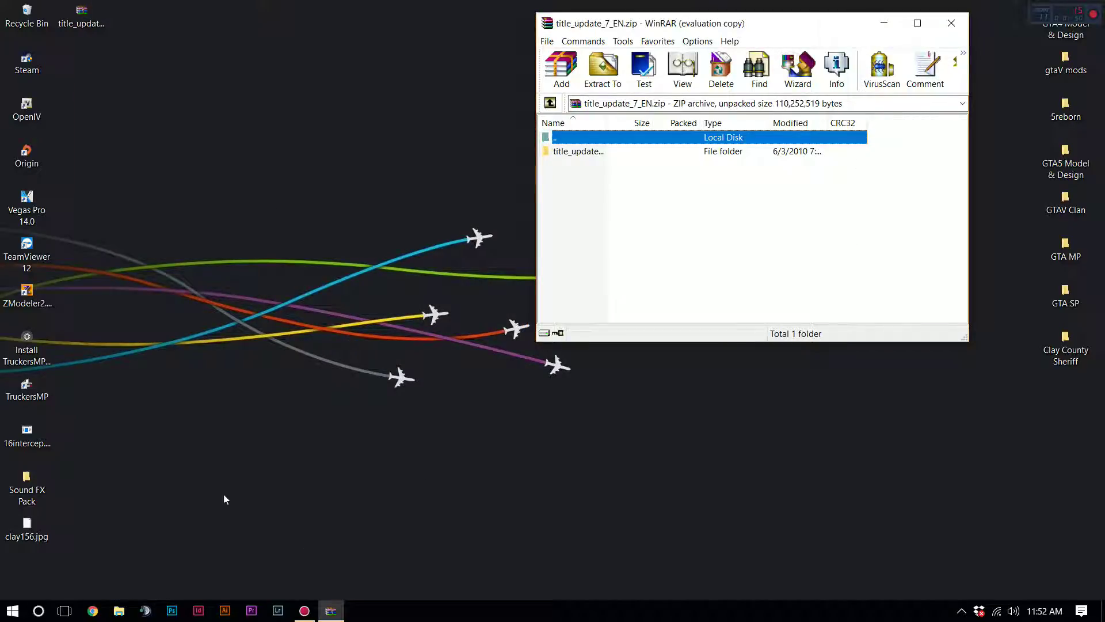
right_click(119, 610)
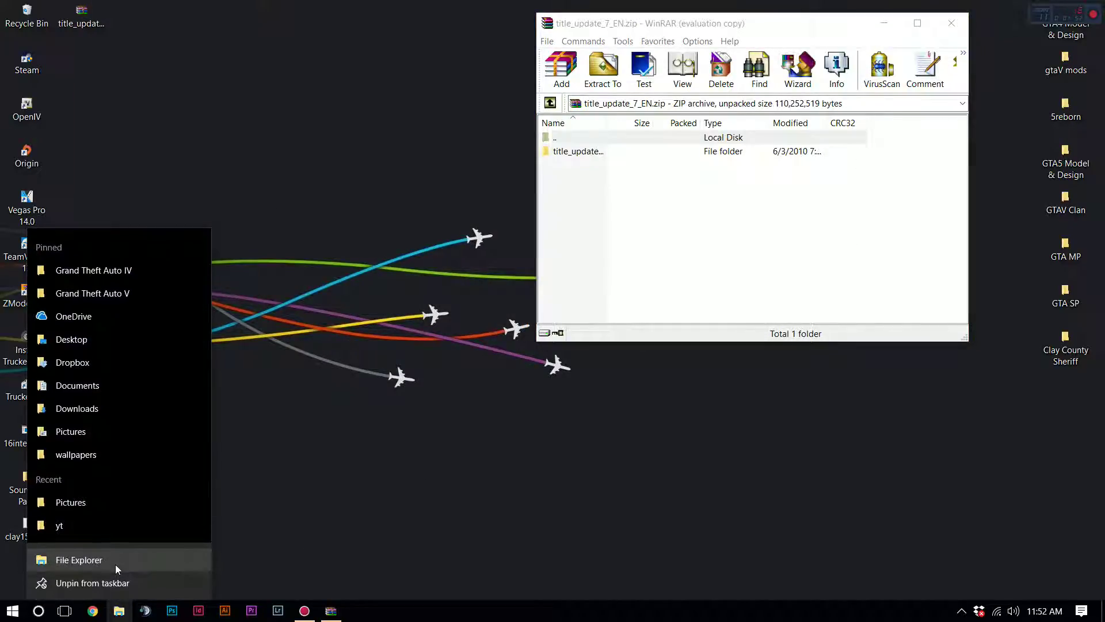
left_click(123, 56)
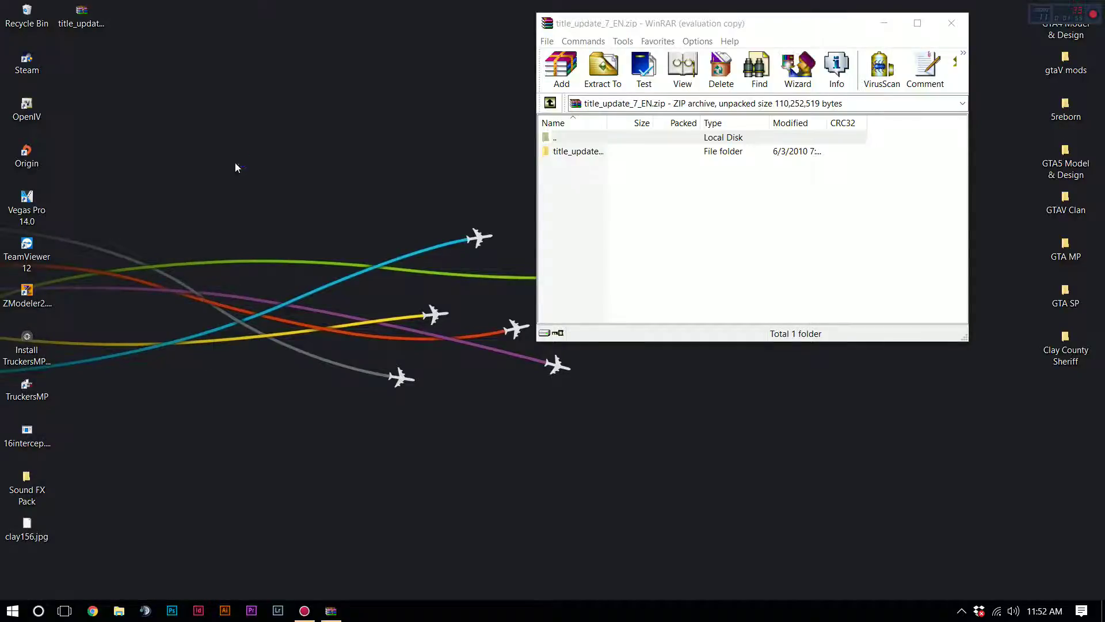
Open Quick access > Grand Theft Auto IV > GTAIV, then minimize the window.
left_click(165, 181)
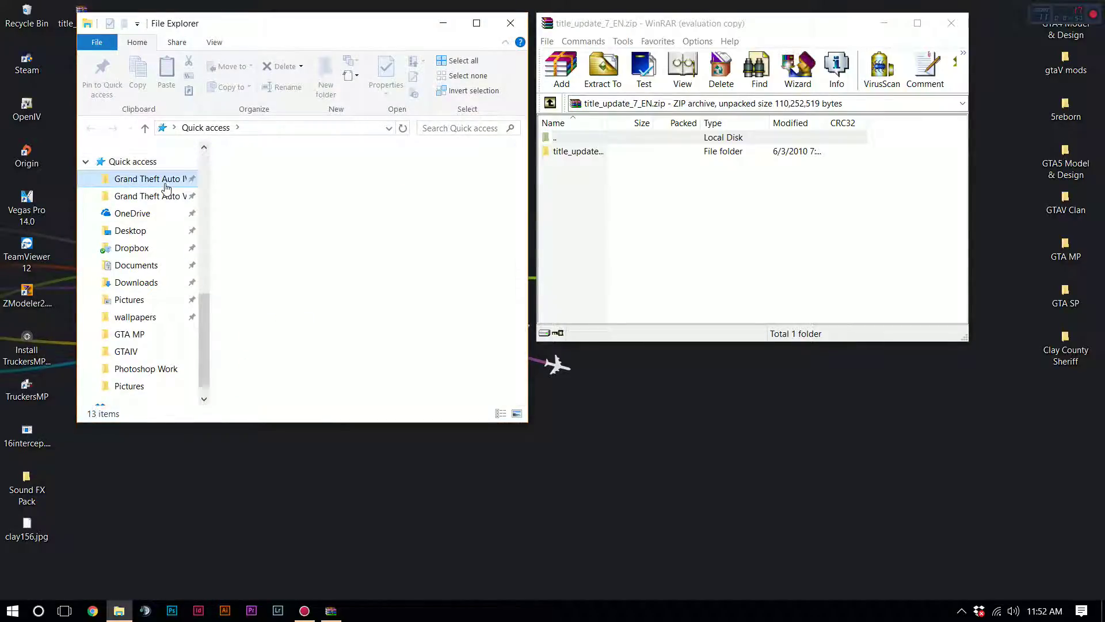
left_click(281, 174)
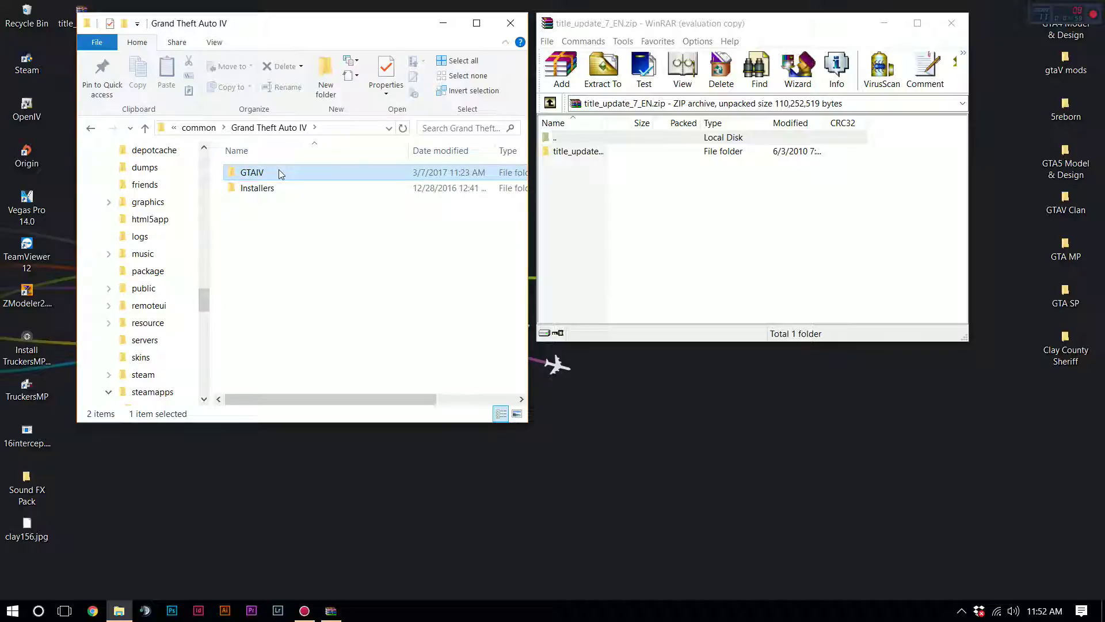
double_click(281, 174)
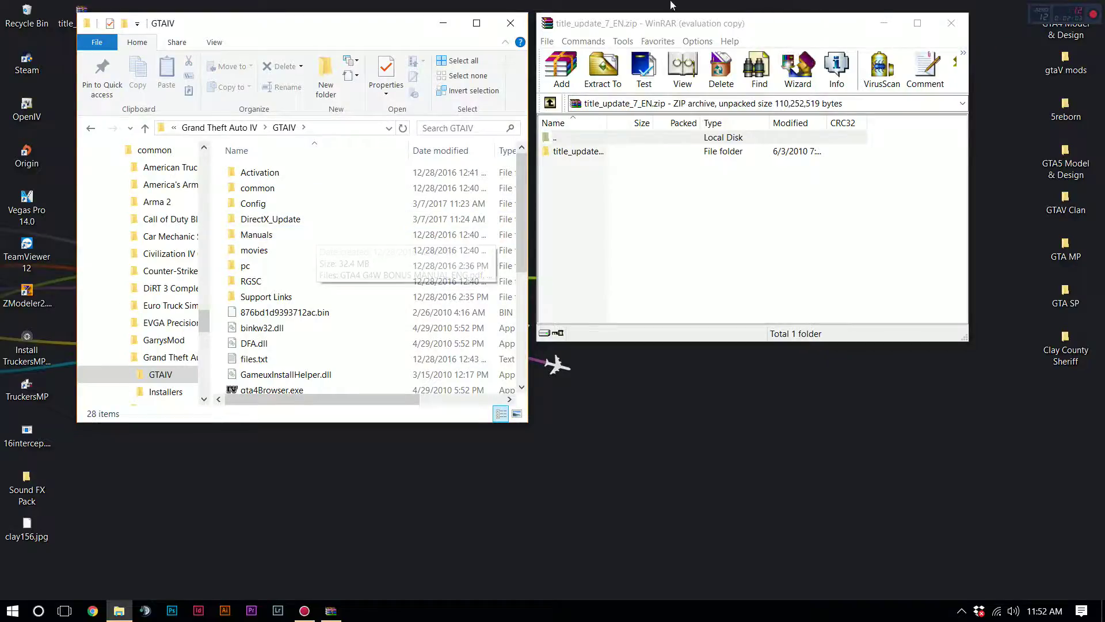
left_click(443, 23)
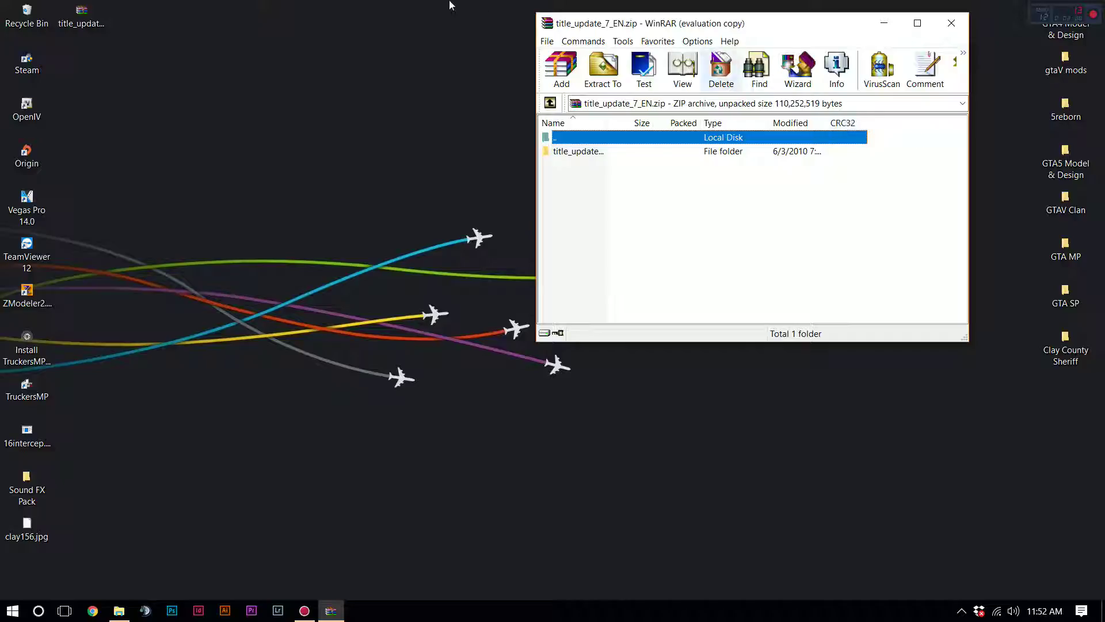
Extract the archive's title_update folder to the Desktop with Extract To.
left_click_drag(754, 26, 683, 48)
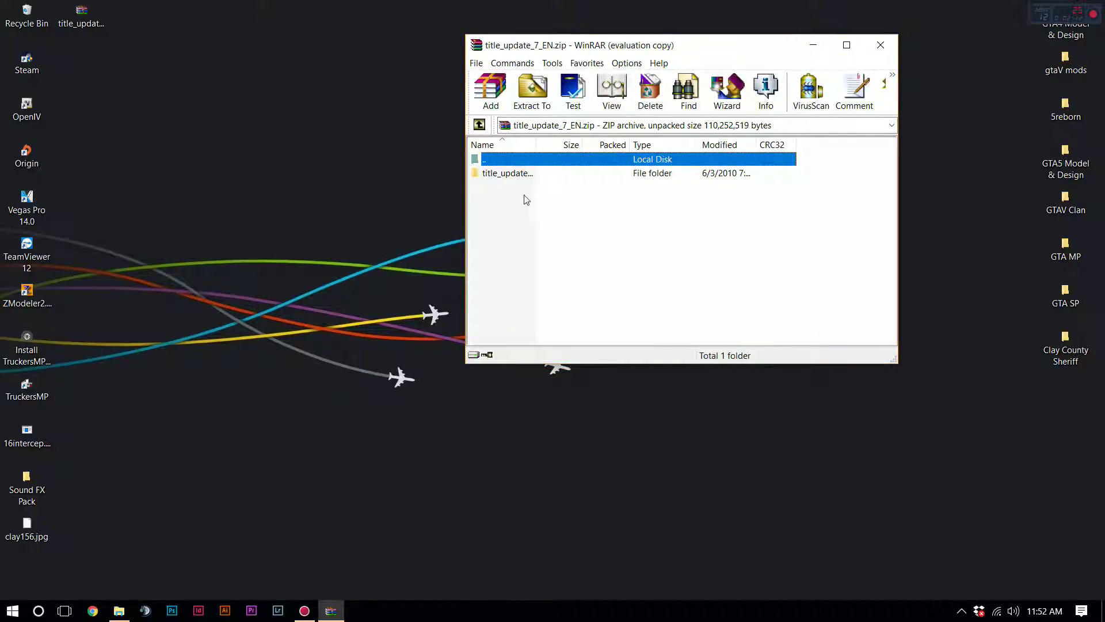
left_click(520, 172)
left_click_drag(515, 172, 592, 180)
left_click(533, 94)
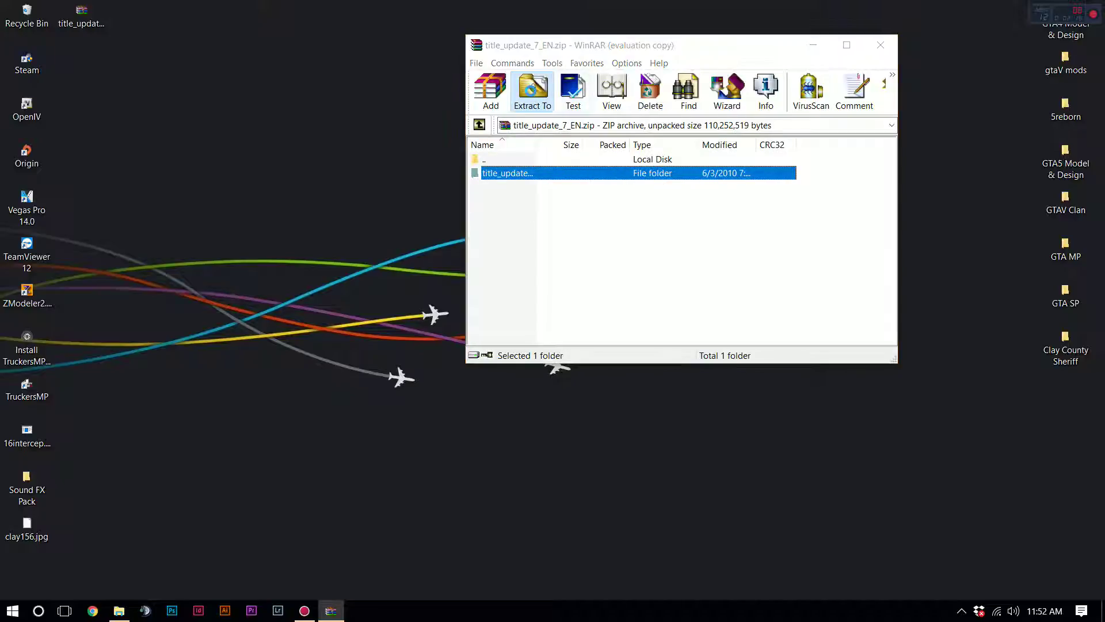
left_click(713, 125)
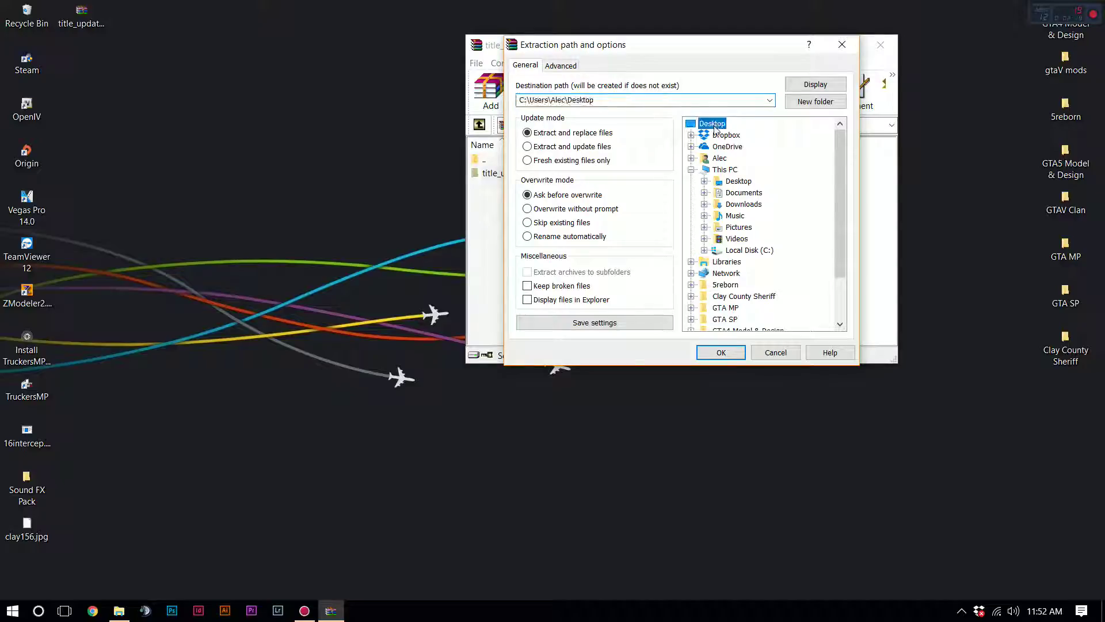
left_click(717, 351)
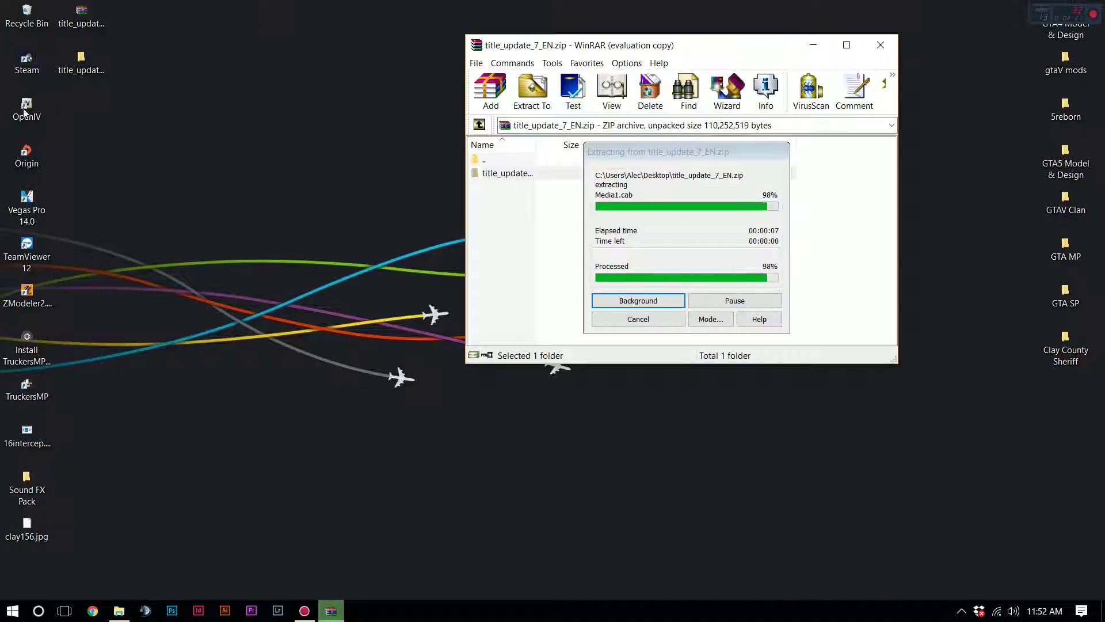
Move the extracted title_update_7_EN folder to the desktop's top centre and open it.
left_click(880, 46)
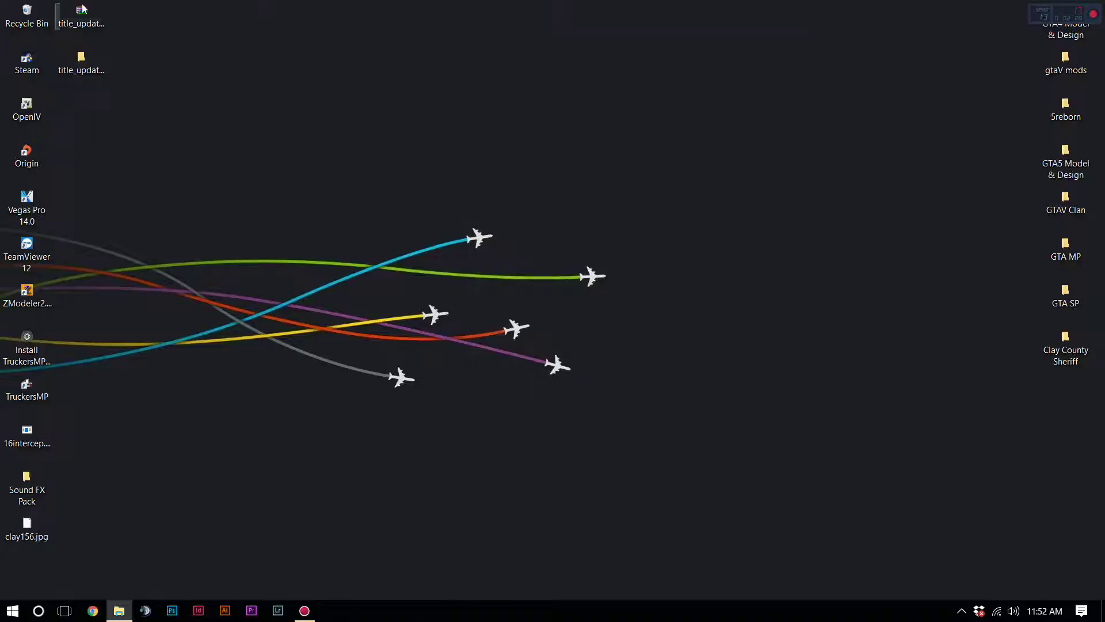
left_click_drag(103, 87, 587, 81)
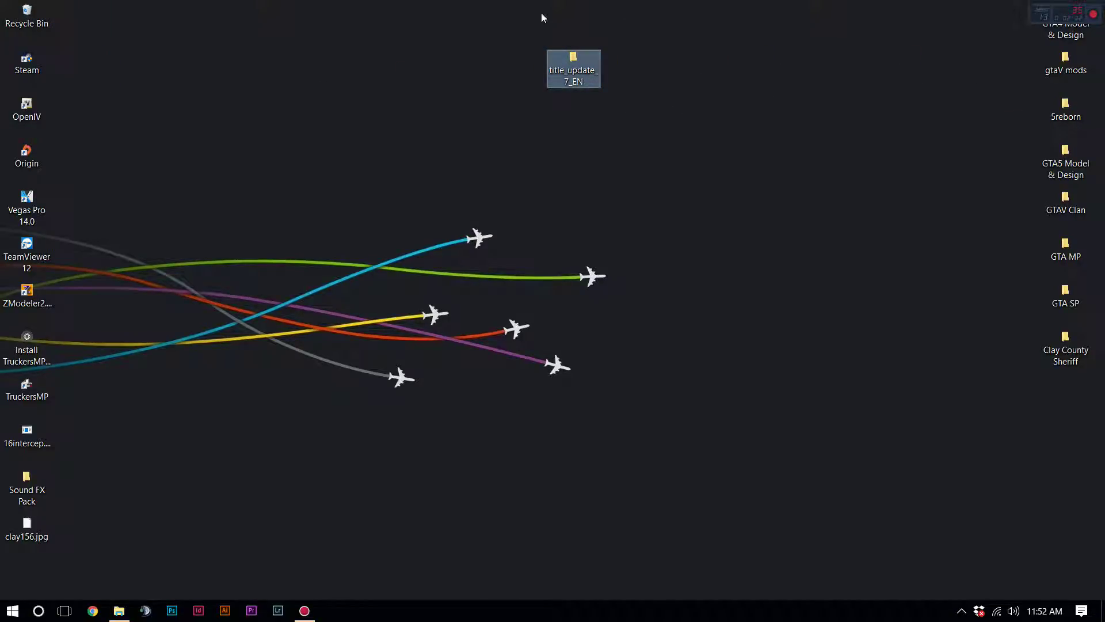
double_click(596, 73)
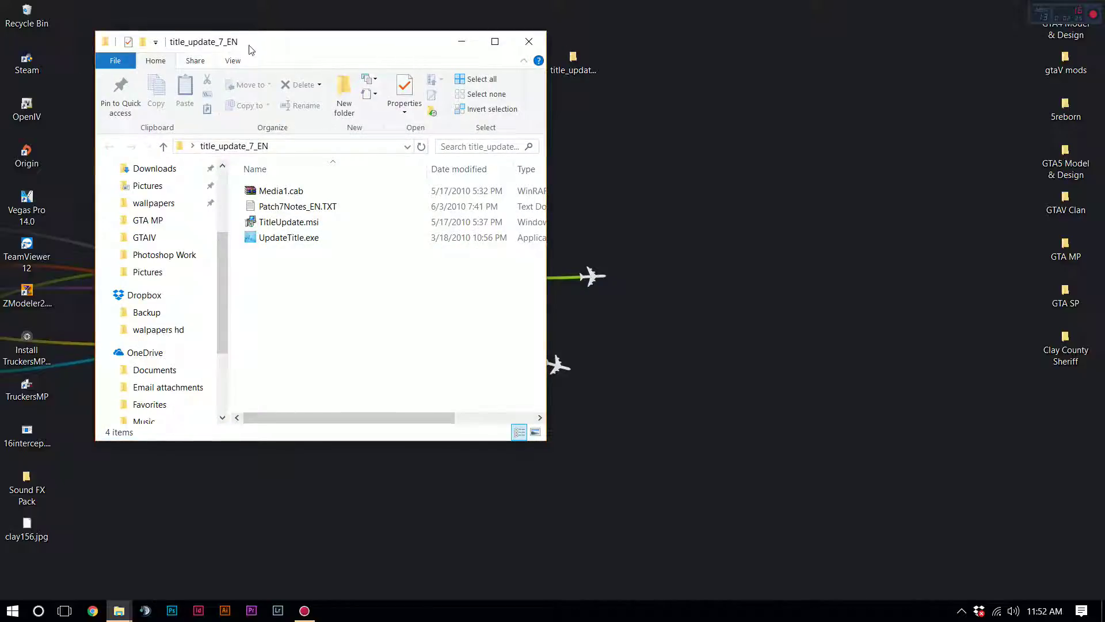
left_click_drag(248, 50, 517, 42)
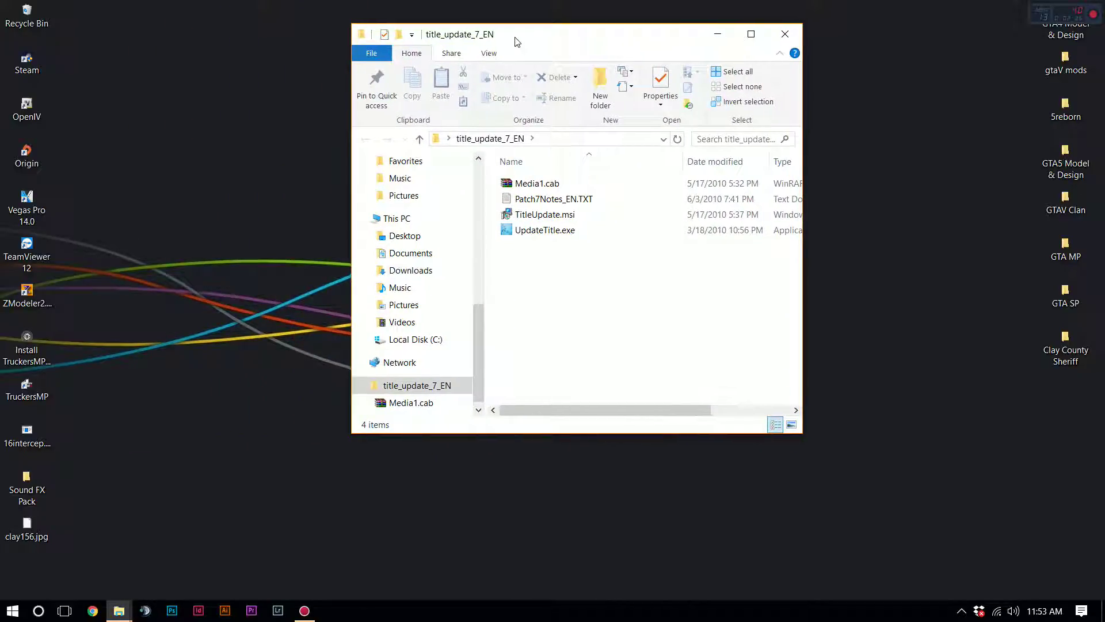
left_click(560, 231)
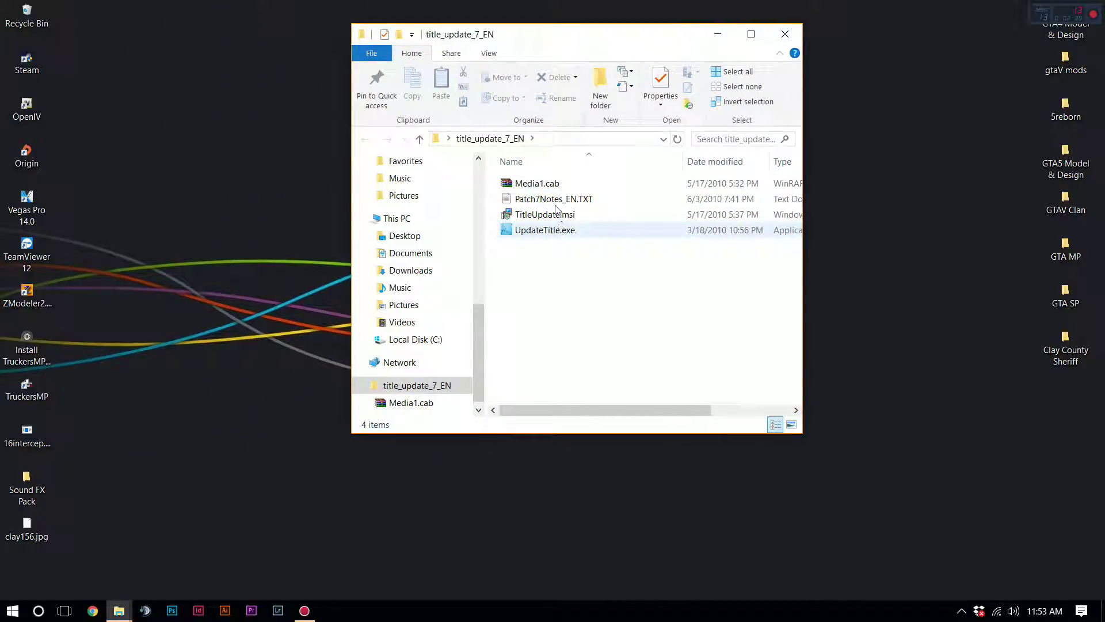
double_click(549, 184)
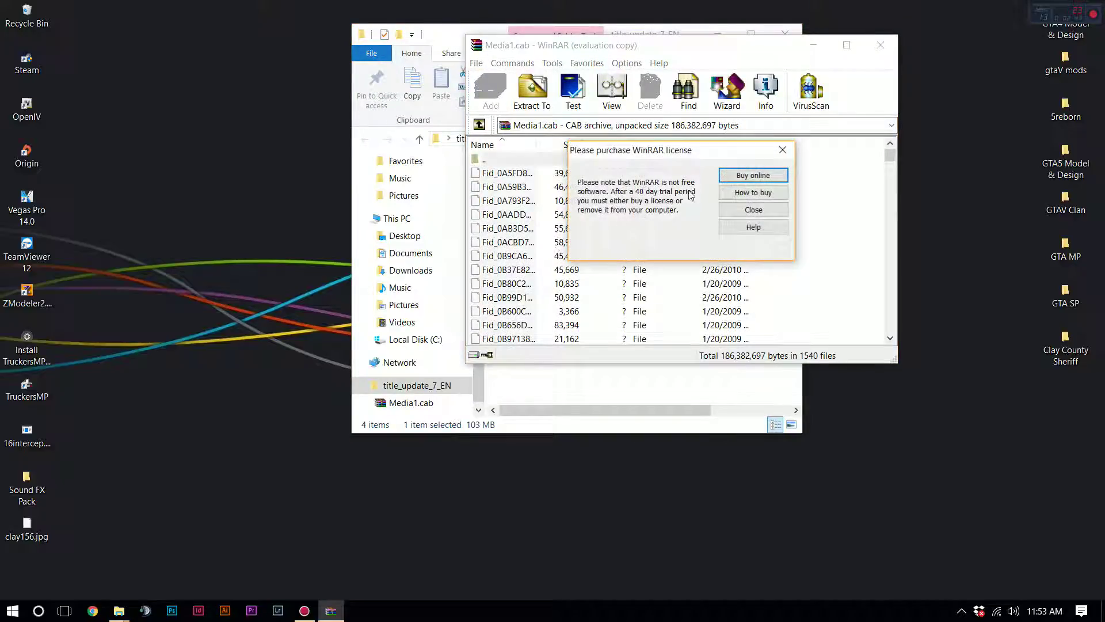
left_click(782, 150)
scroll(614, 282, "down", 15)
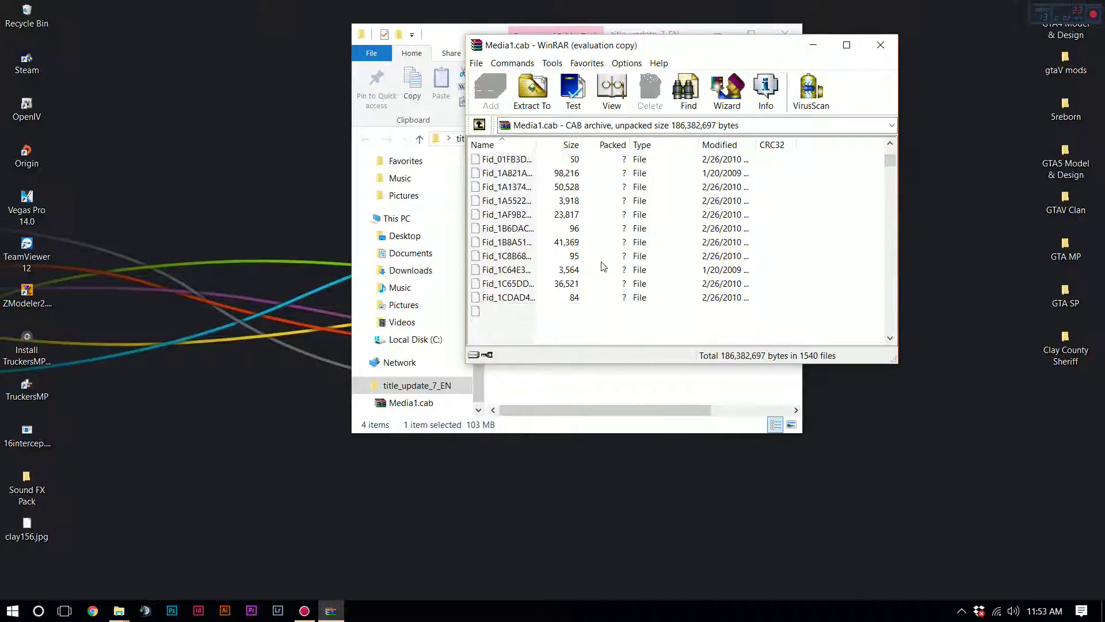
scroll(614, 282, "down", 15)
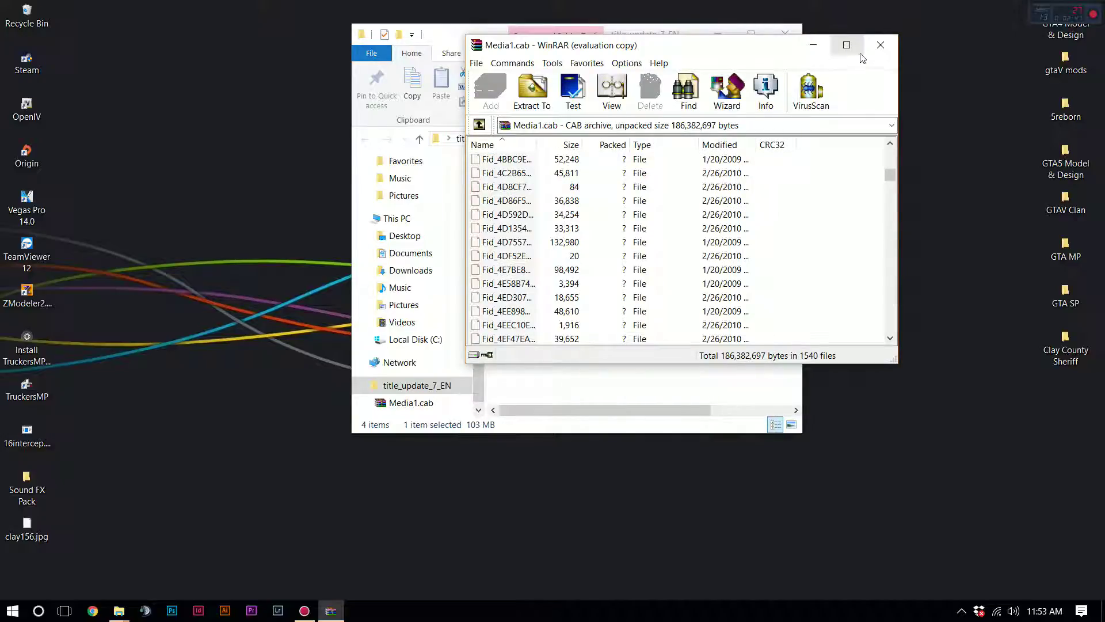
left_click(880, 46)
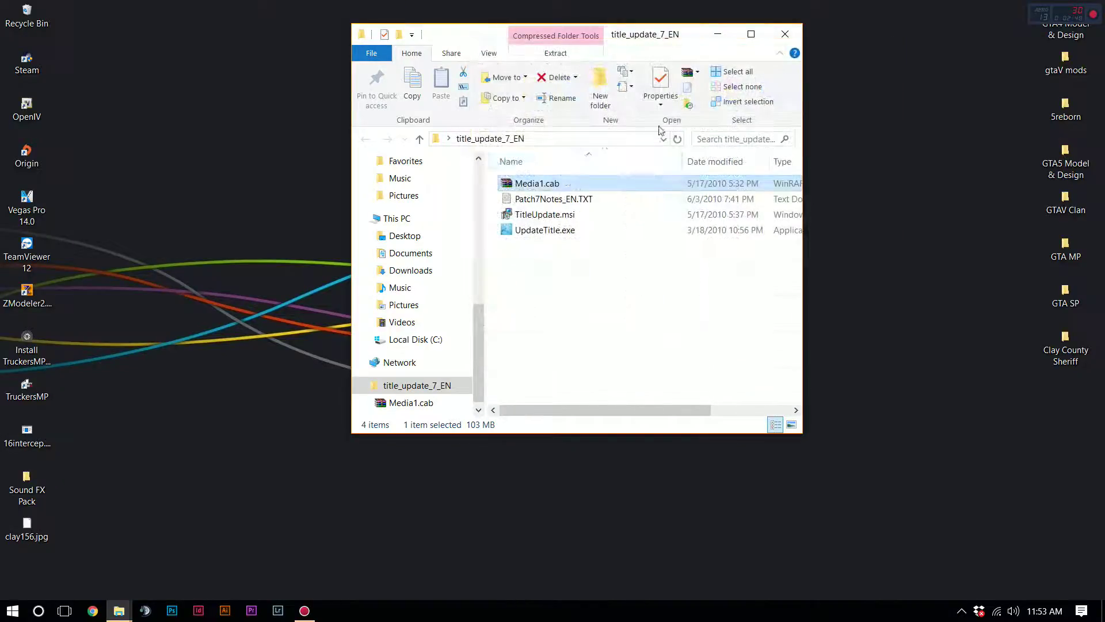
left_click(555, 200)
double_click(556, 200)
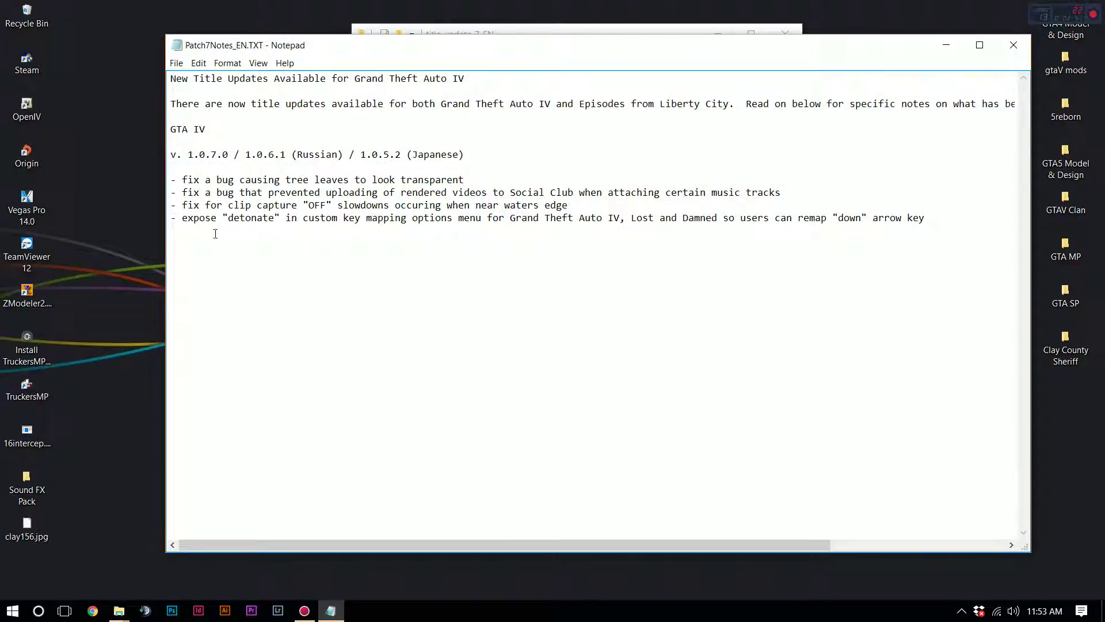
left_click_drag(171, 173, 939, 279)
left_click(939, 278)
left_click(1012, 45)
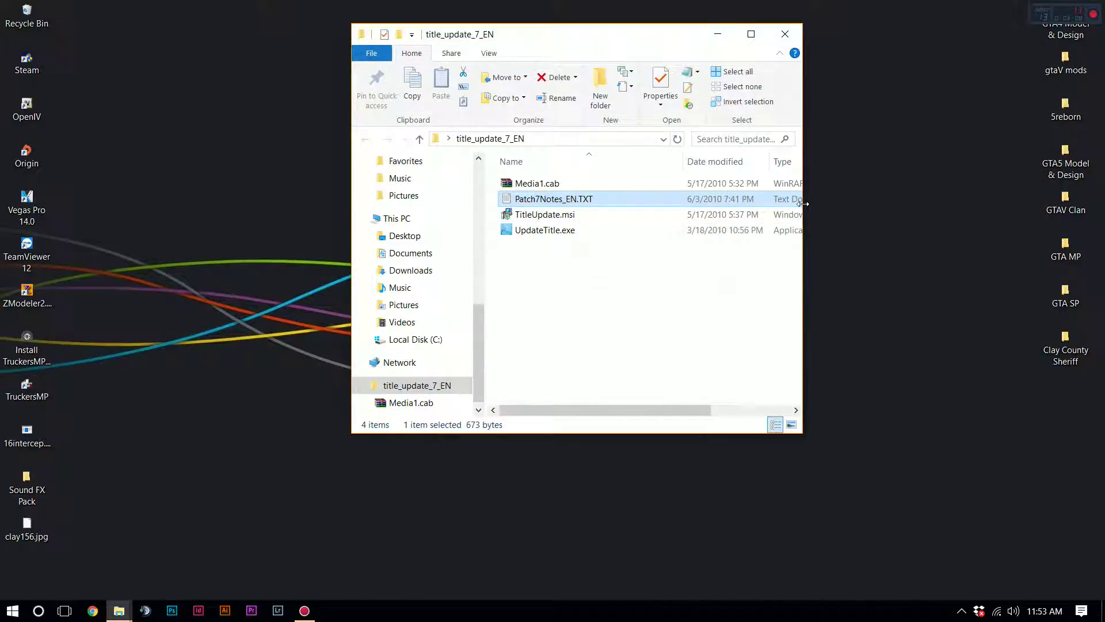
Widen the title_update_7_EN window and run UpdateTitle.exe as administrator.
left_click_drag(803, 204, 940, 202)
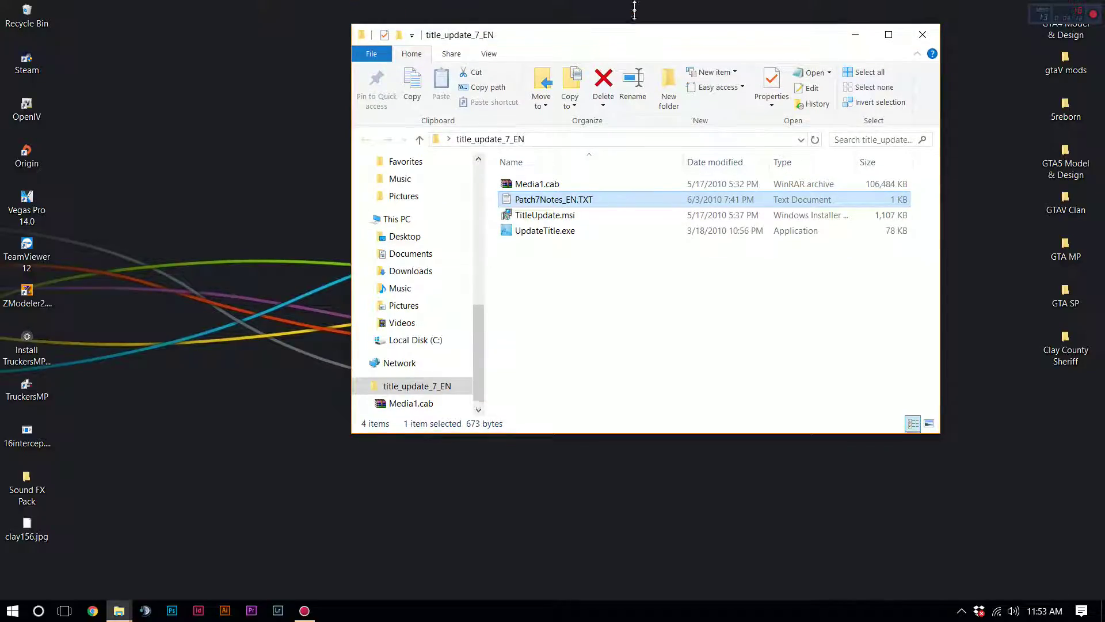
left_click_drag(638, 36, 592, 35)
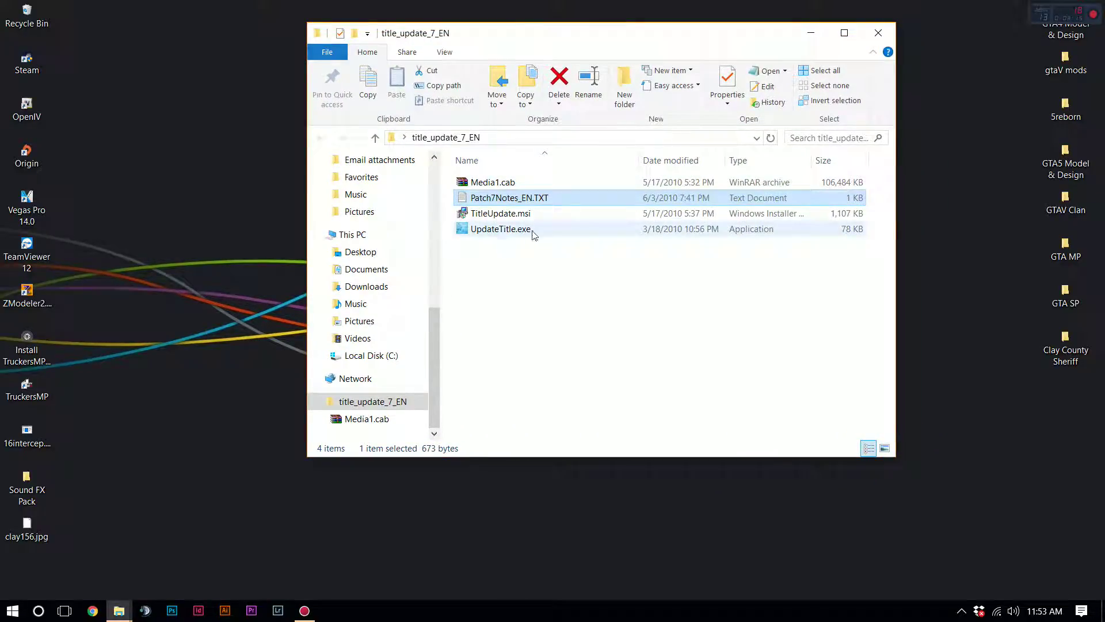
mouse_move(541, 236)
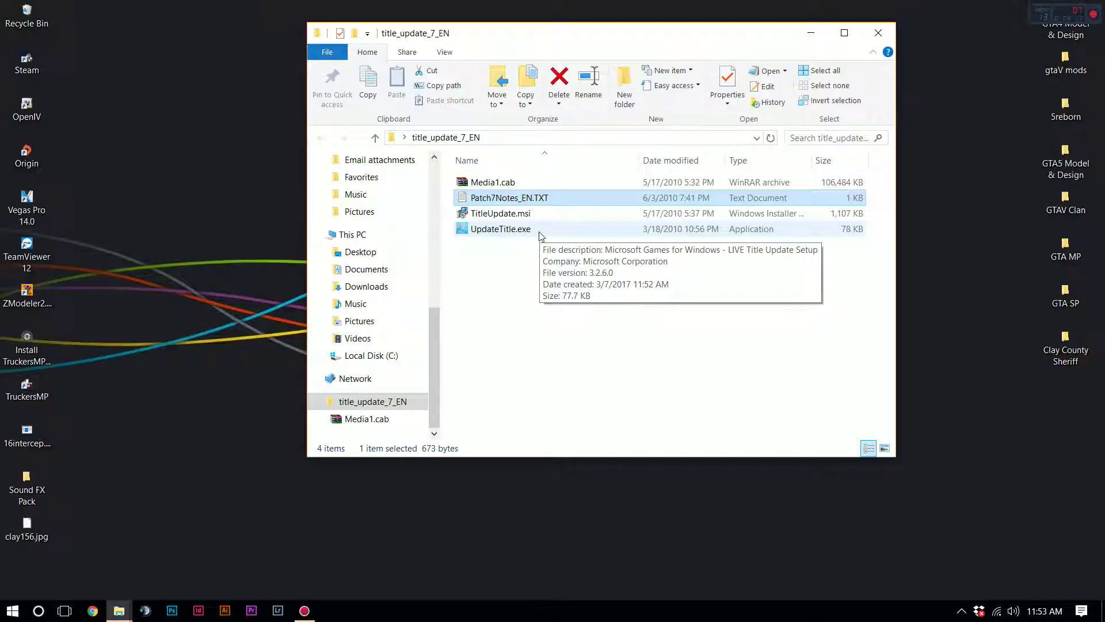
right_click(540, 234)
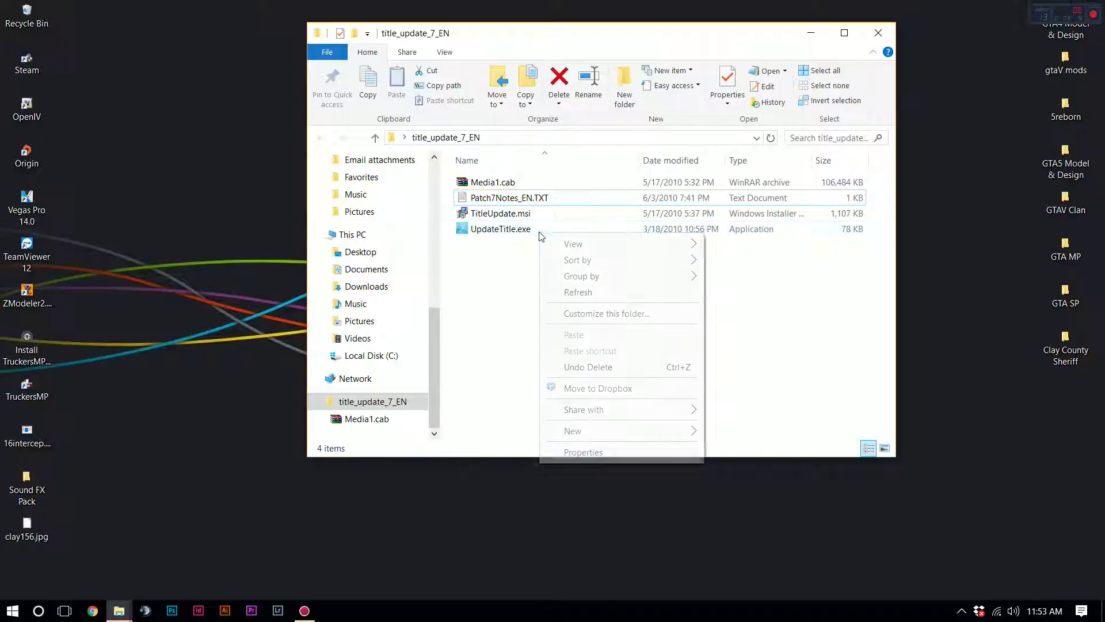
left_click(521, 230)
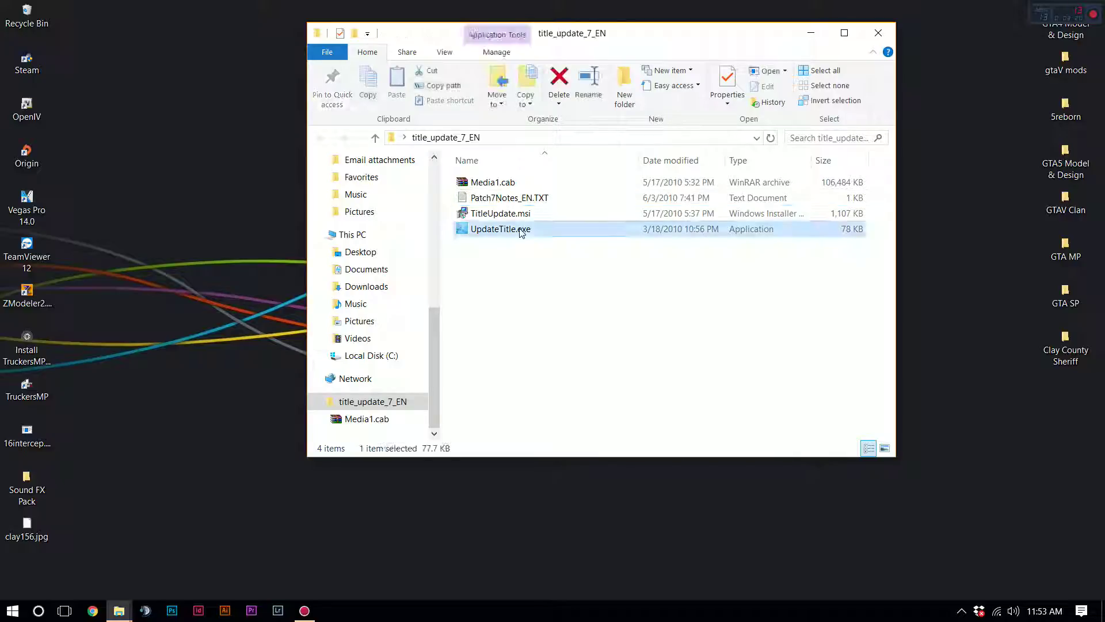
right_click(521, 230)
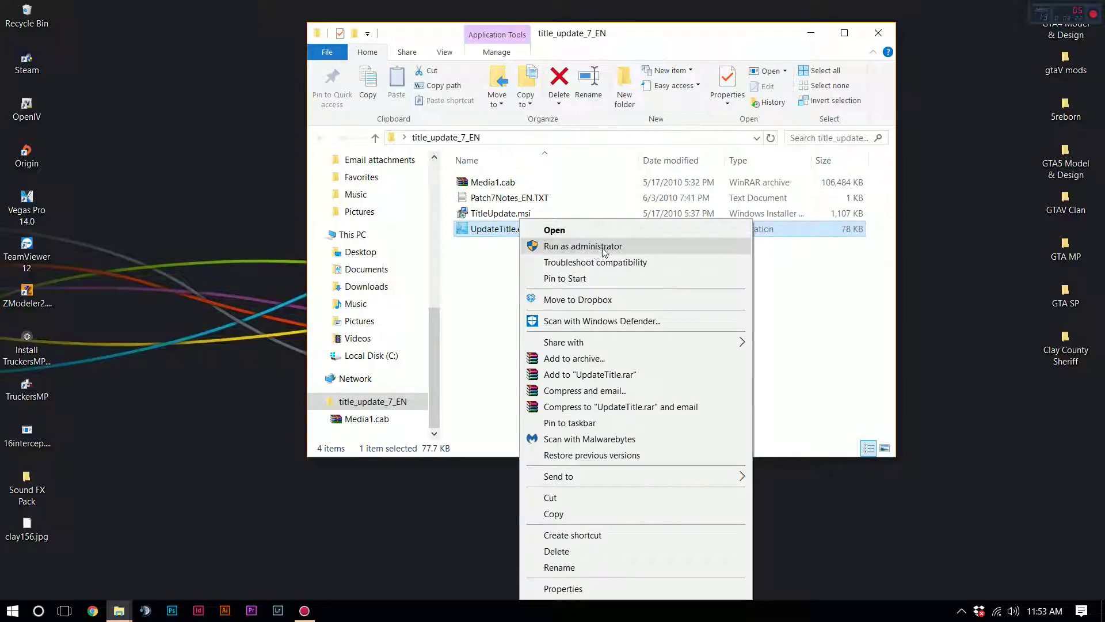
left_click(532, 245)
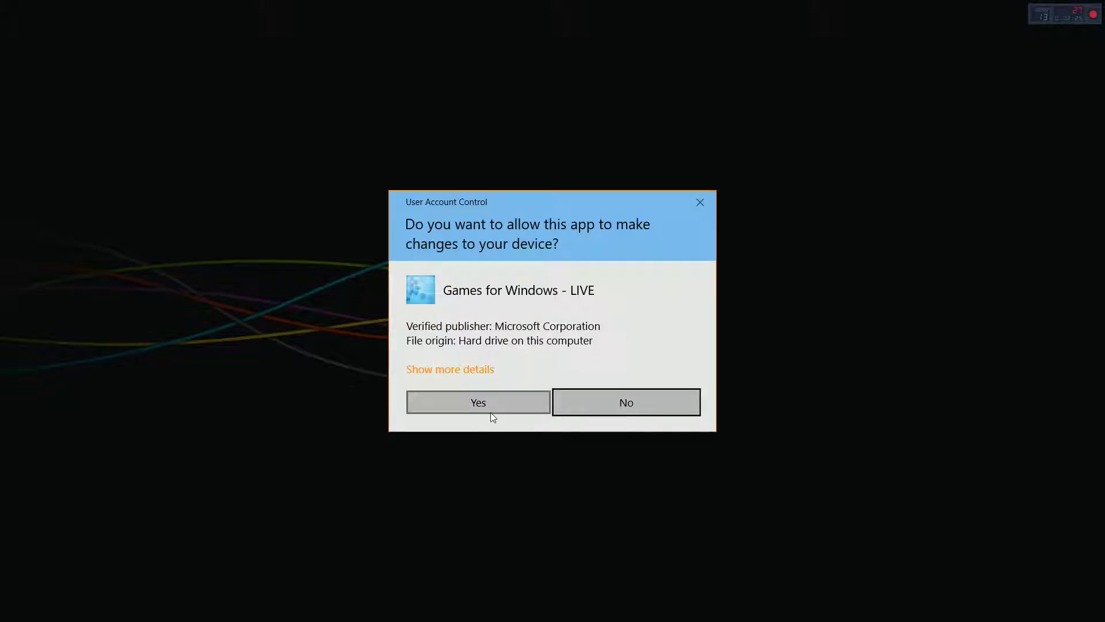
Approve the User Account Control prompt and wait for the GTA IV update to complete.
left_click(506, 404)
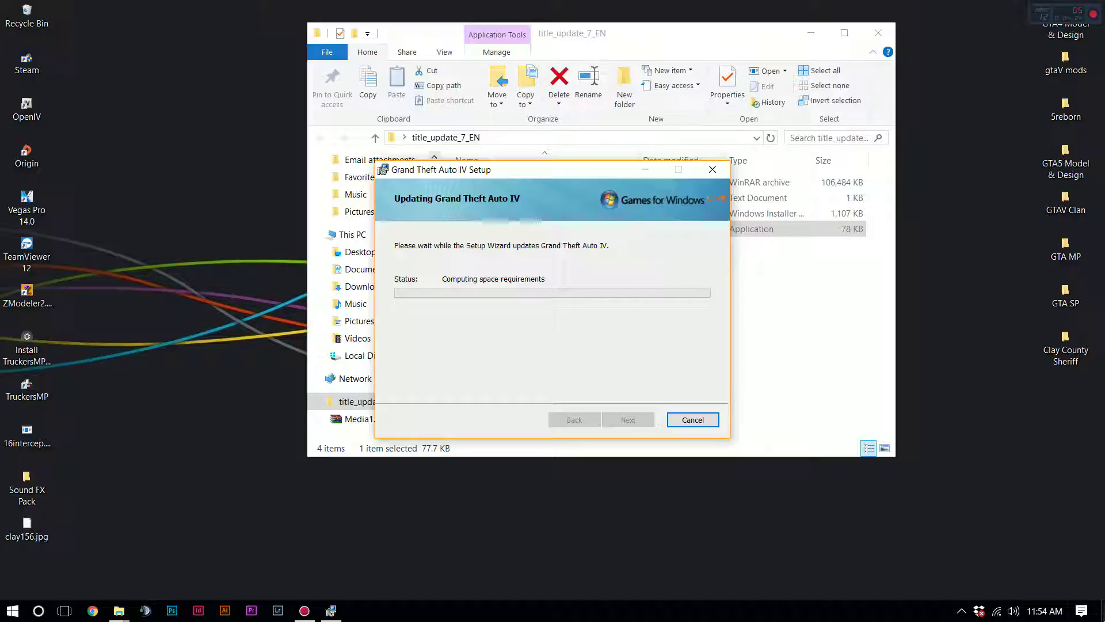
mouse_move(1103, 610)
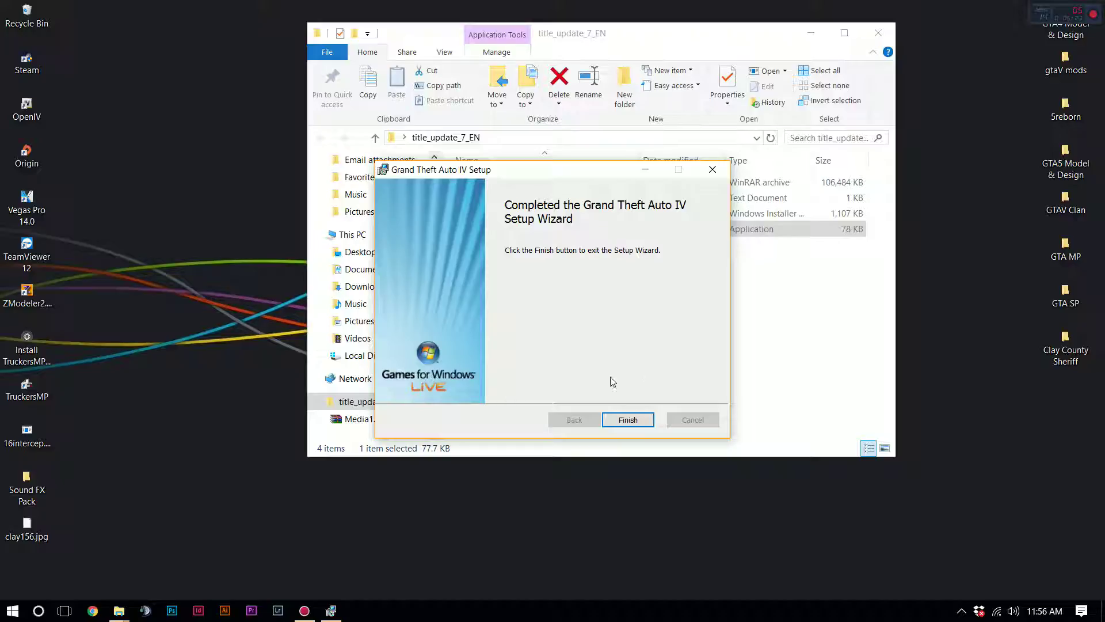
Finish the setup wizard and close the title_update_7_EN folder window.
left_click(633, 421)
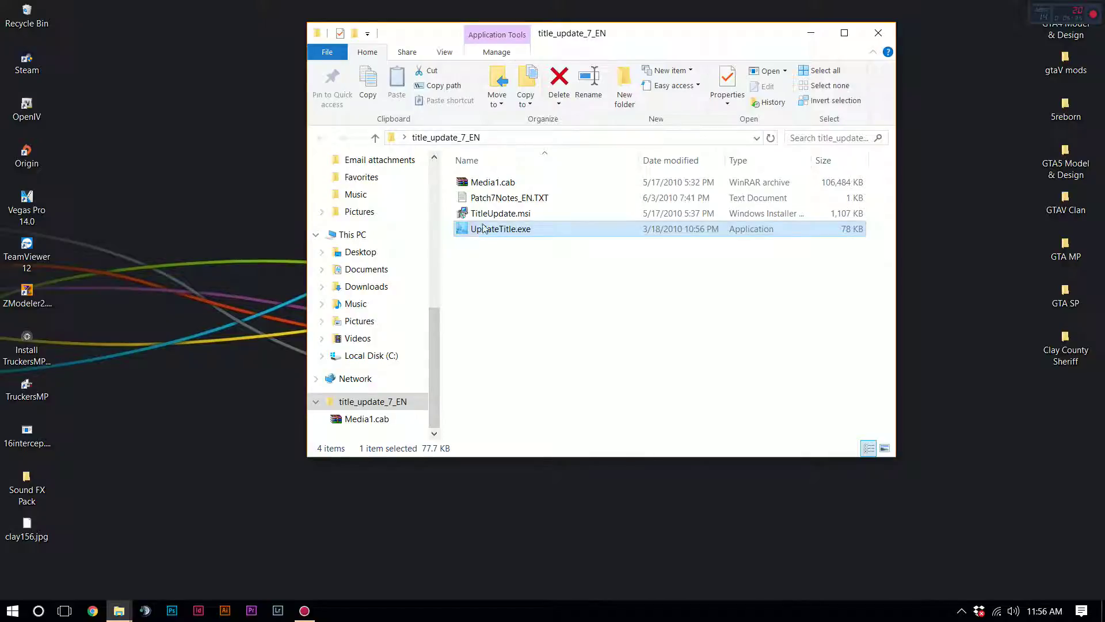
left_click_drag(769, 42, 784, 45)
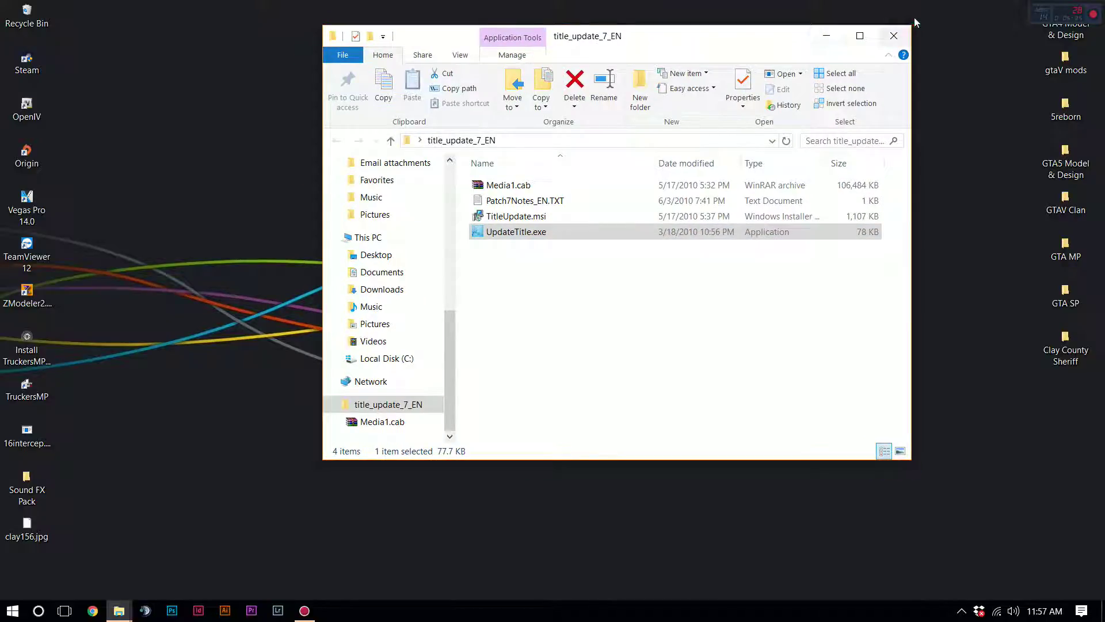
left_click(893, 36)
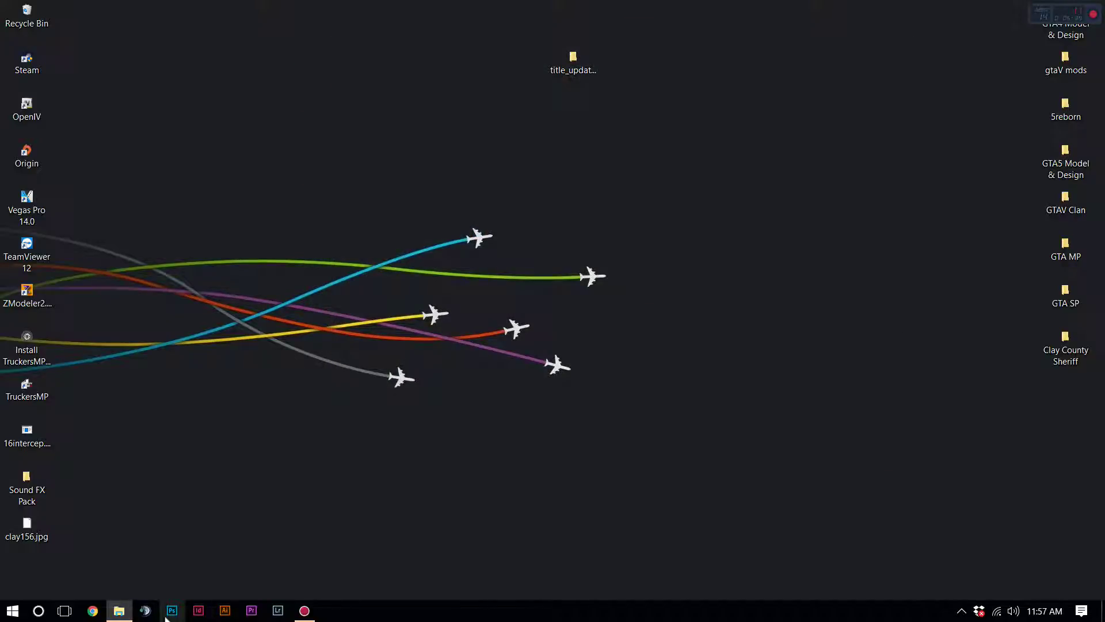
In the maximized GTAIV folder, verify GTAIV.exe shows file version 1.0.7.0, then bring up Social Club login.
left_click(119, 611)
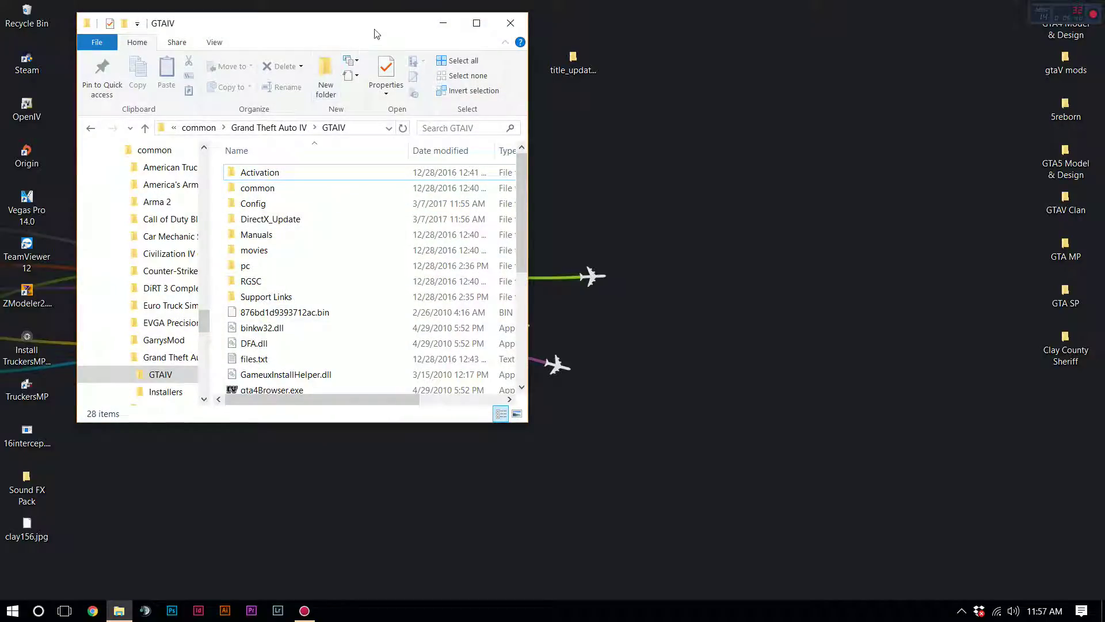
left_click_drag(377, 33, 632, 0)
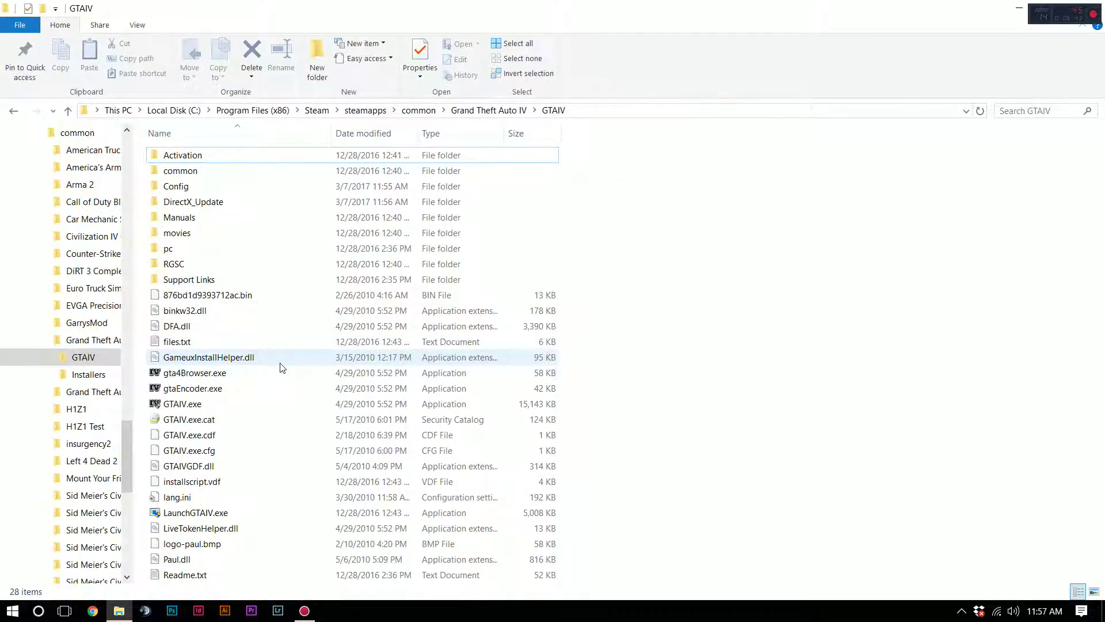
left_click(202, 409)
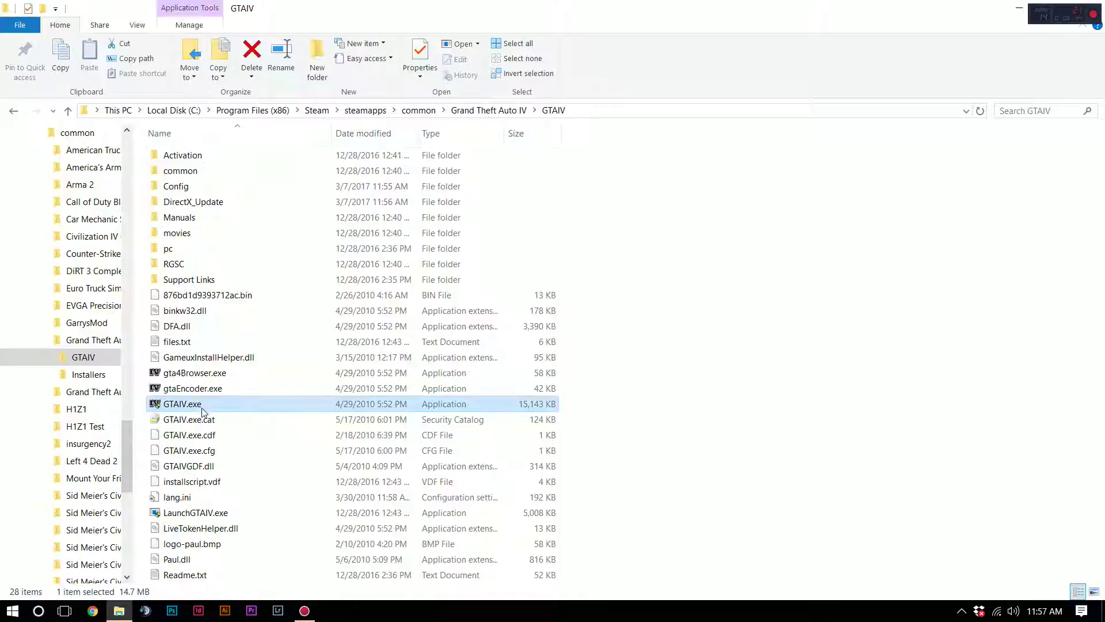
right_click(202, 410)
left_click(212, 399)
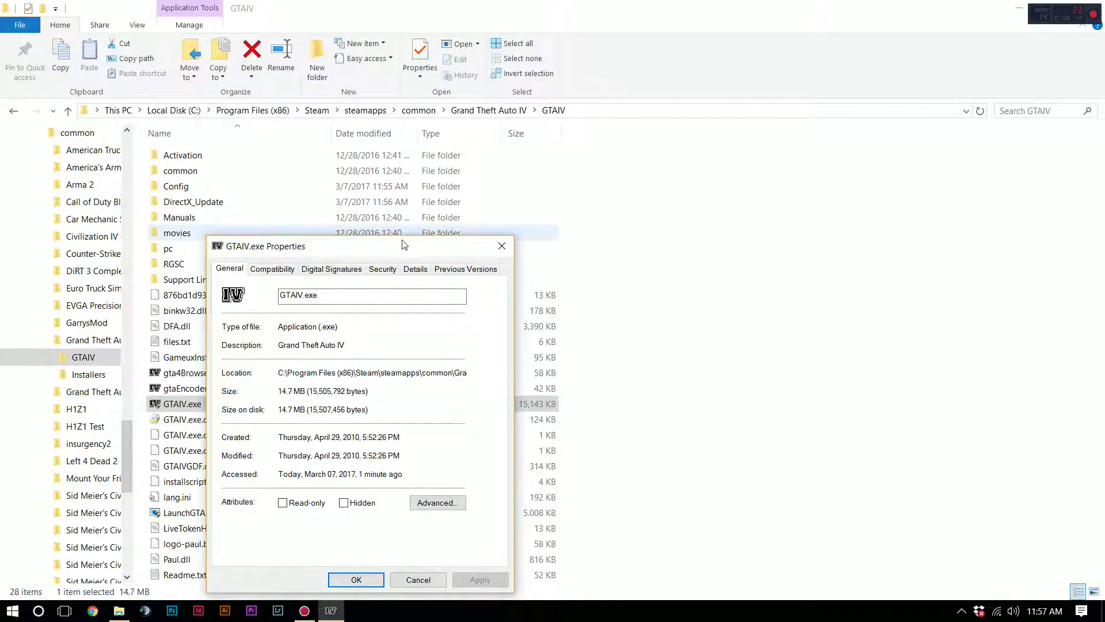
left_click_drag(403, 246, 539, 122)
left_click(550, 145)
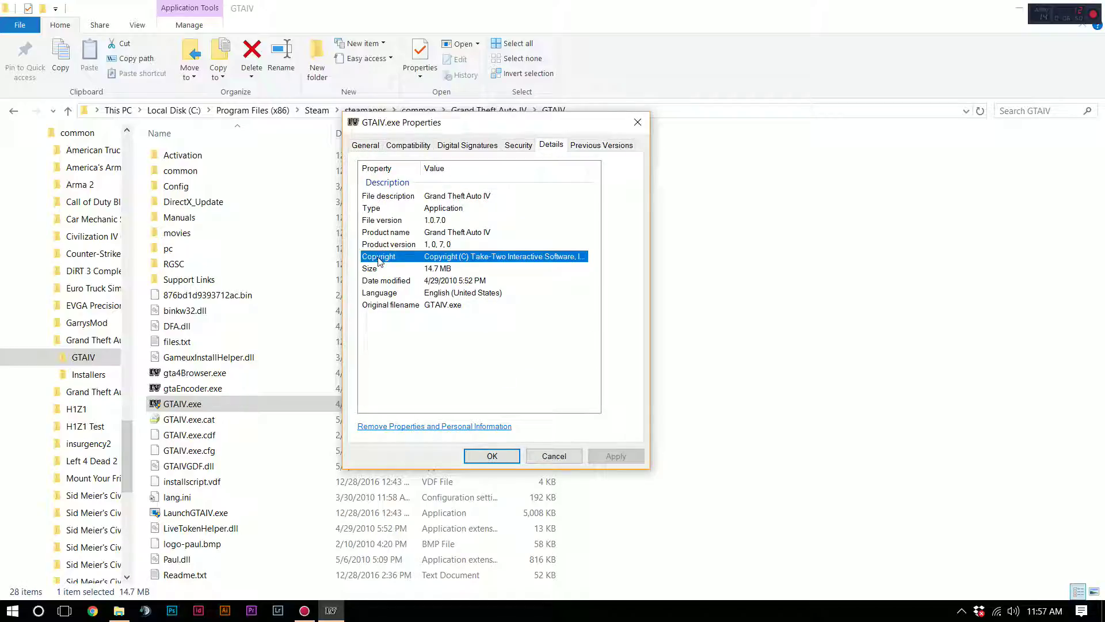
left_click(660, 155)
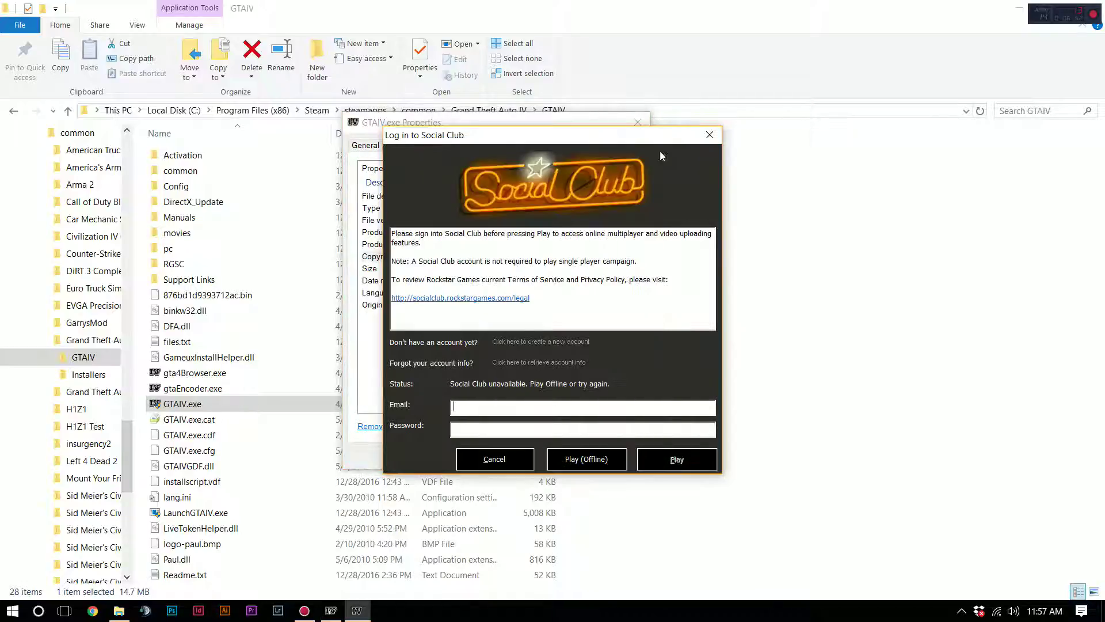